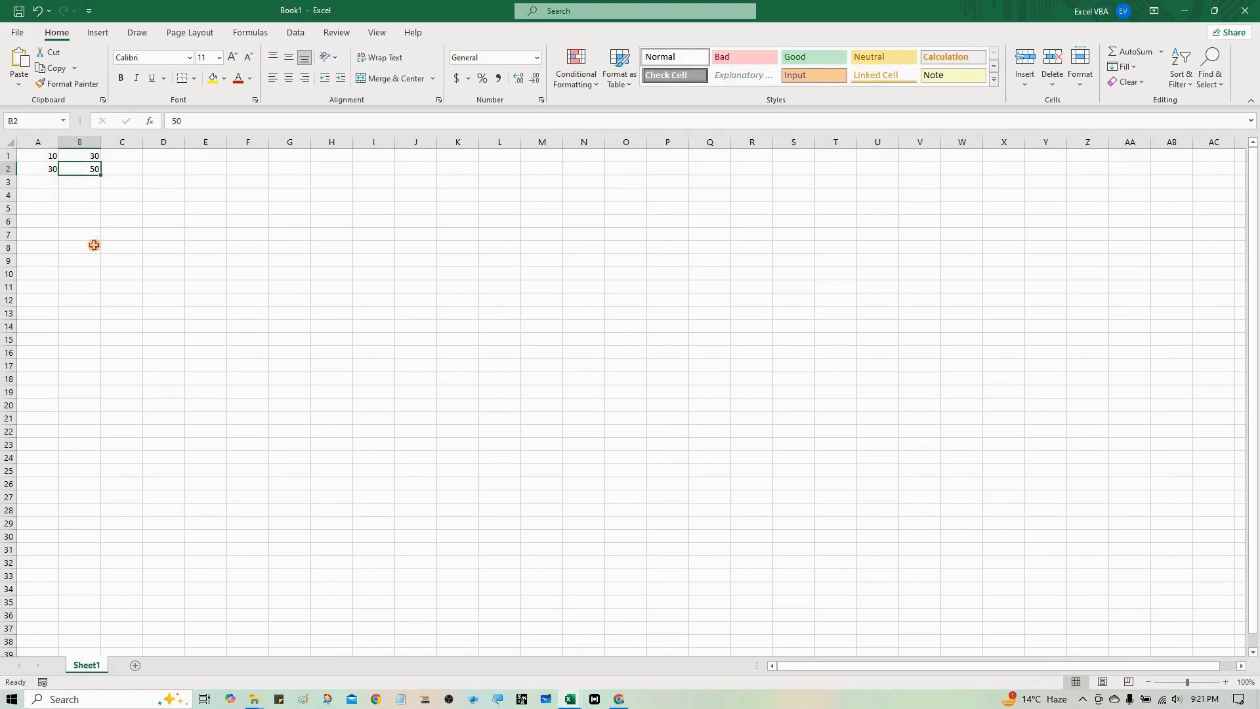
- Select cell C1 and widen column C to several times its default width
{"action": "key", "text": "Up"}
{"action": "key", "text": "Right"}
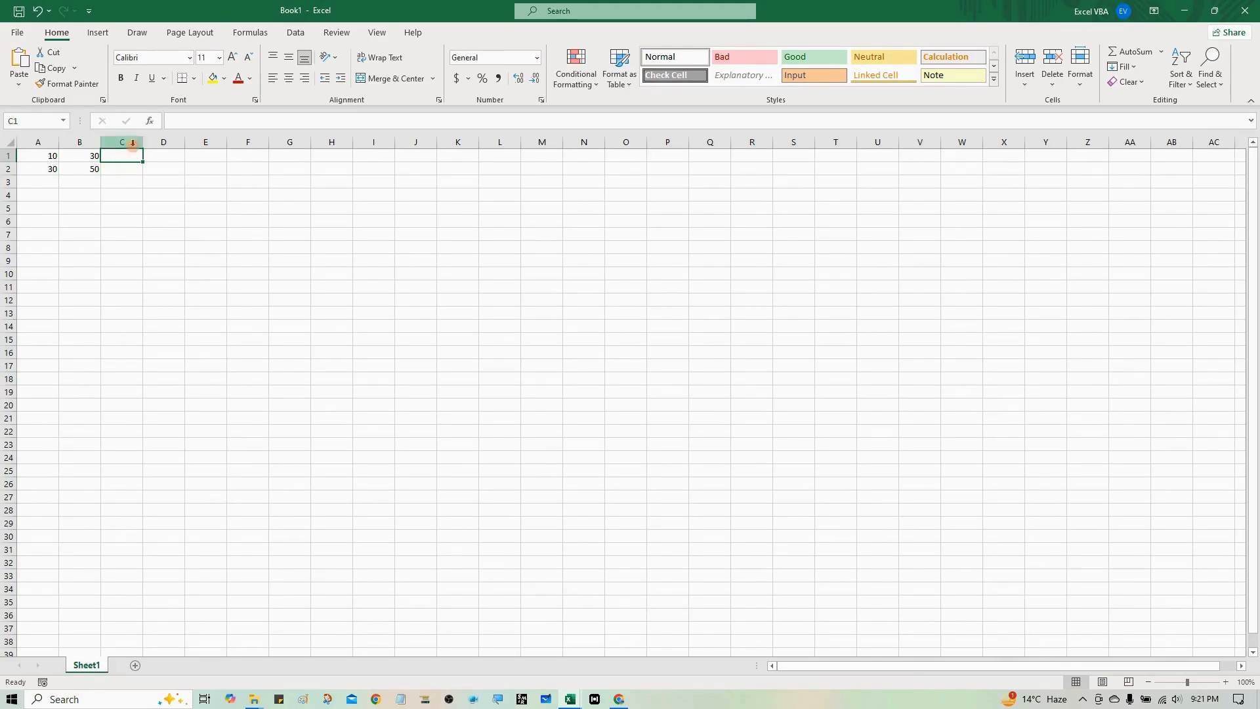
{"action": "left_click_drag", "start_coordinate": [143, 141], "coordinate": [292, 143]}
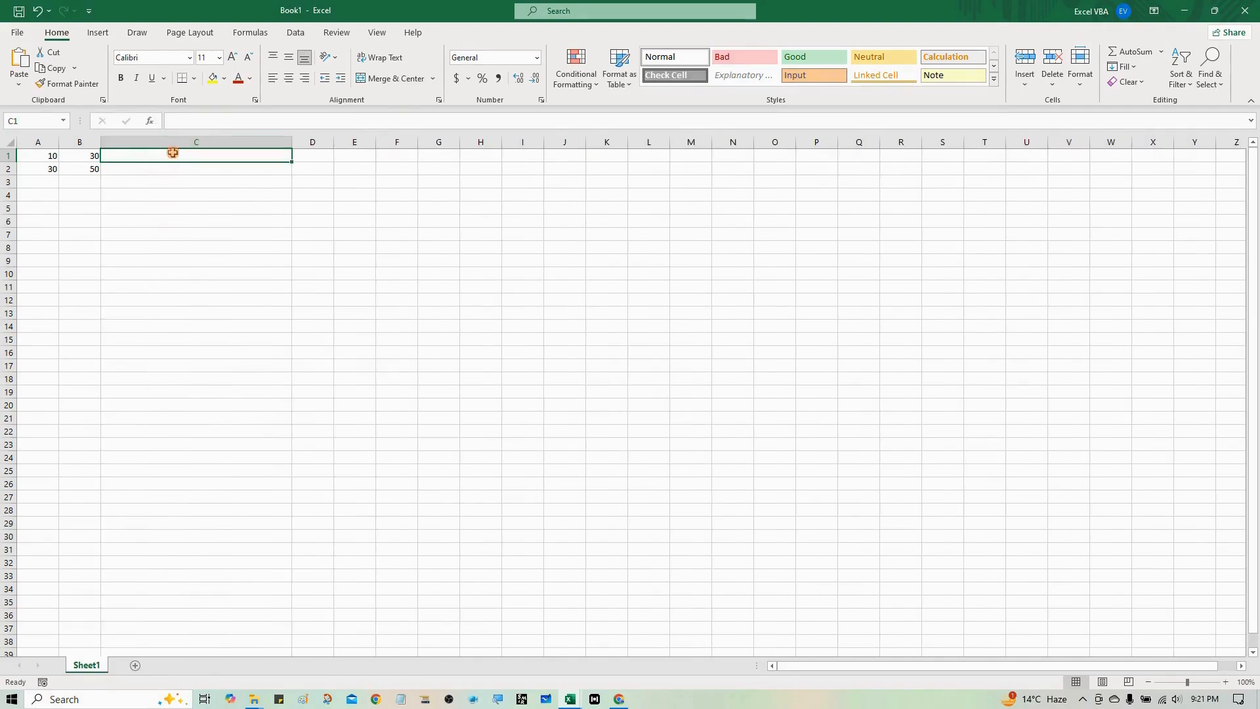
- Enter the relative formula =A1+B1 in cell C1, keeping C1 selected
{"action": "type", "text": "="}
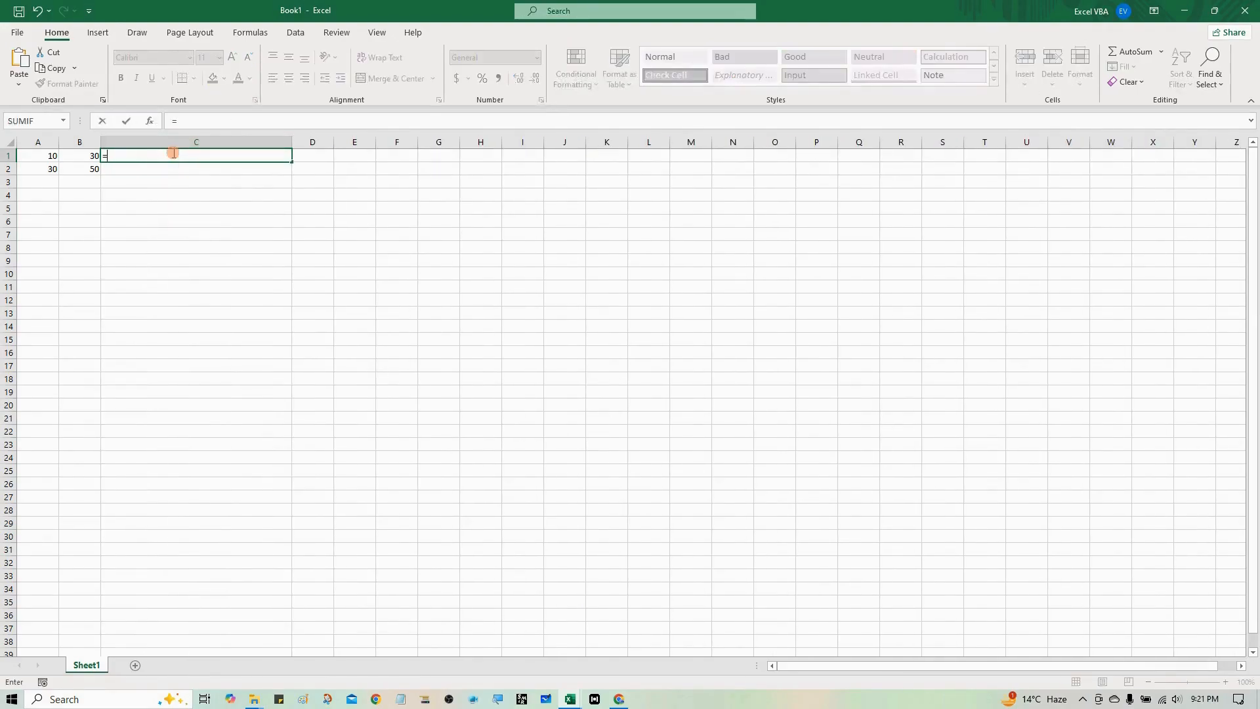
{"action": "key", "text": "Left"}
{"action": "key", "text": "Left"}
{"action": "type", "text": "+"}
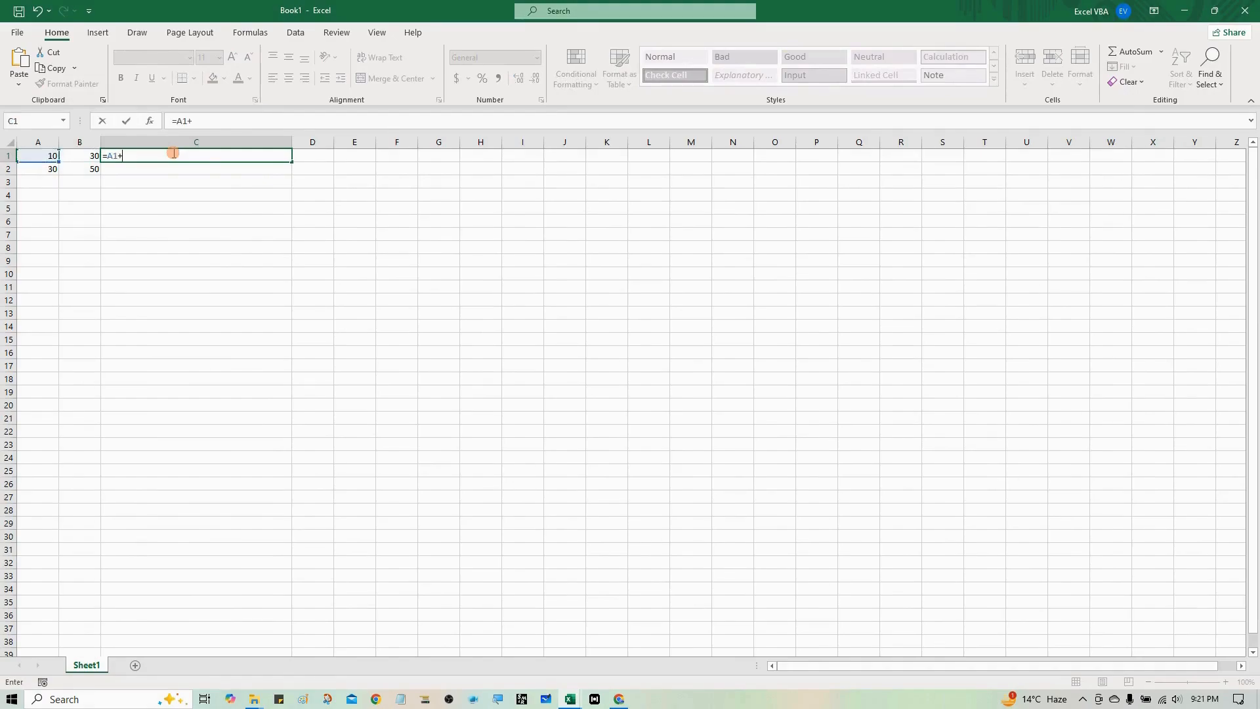
{"action": "key", "text": "Left"}
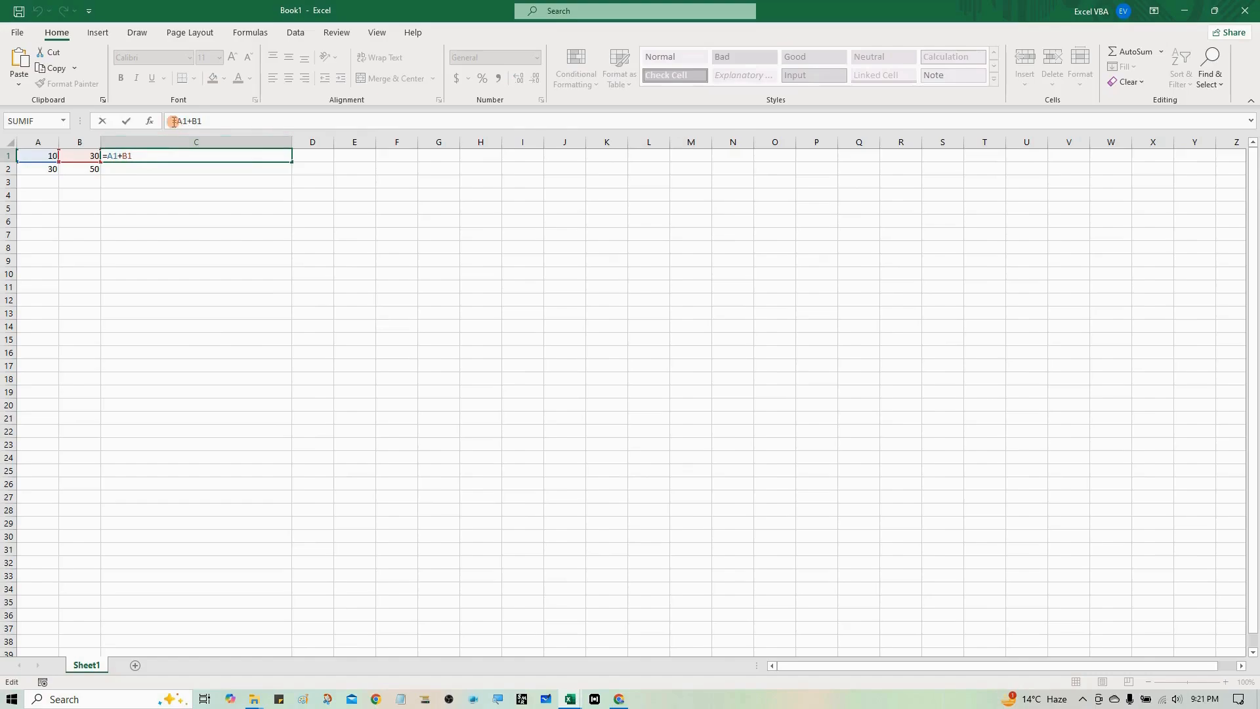
{"action": "left_click_drag", "start_coordinate": [177, 122], "coordinate": [182, 127]}
{"action": "left_click", "coordinate": [183, 120]}
{"action": "left_click", "coordinate": [184, 120]}
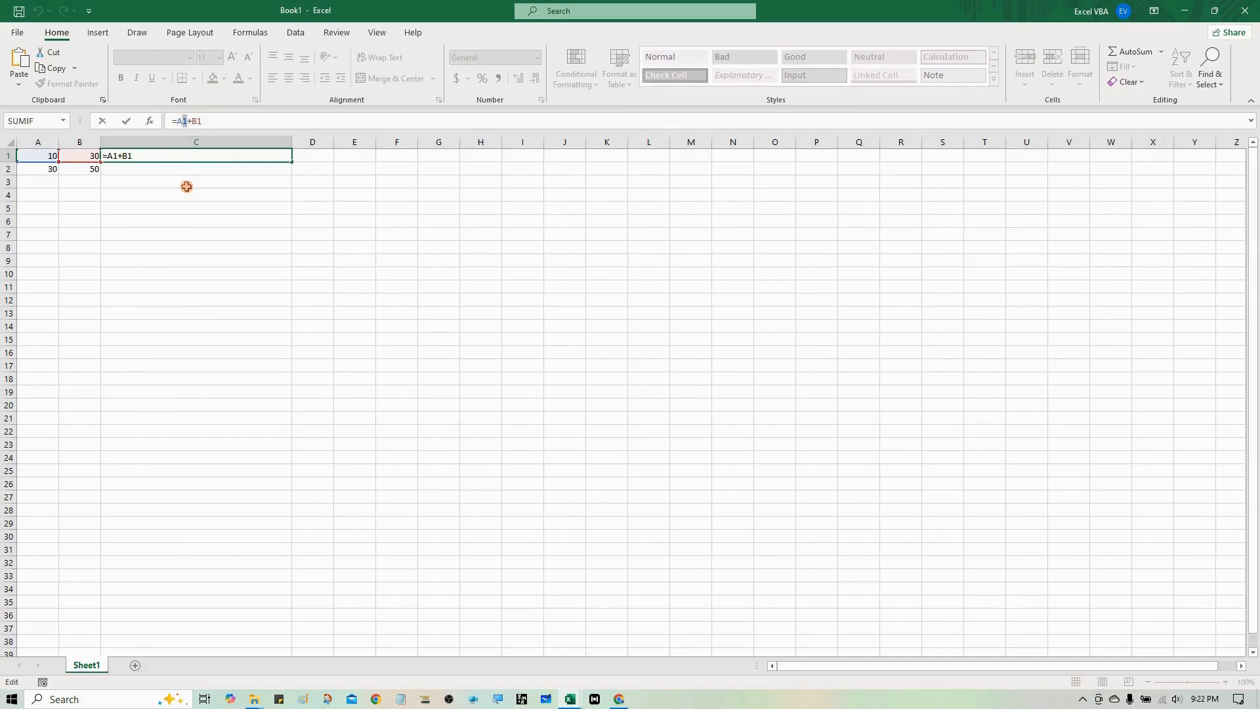
{"action": "key", "text": "ctrl+Return"}
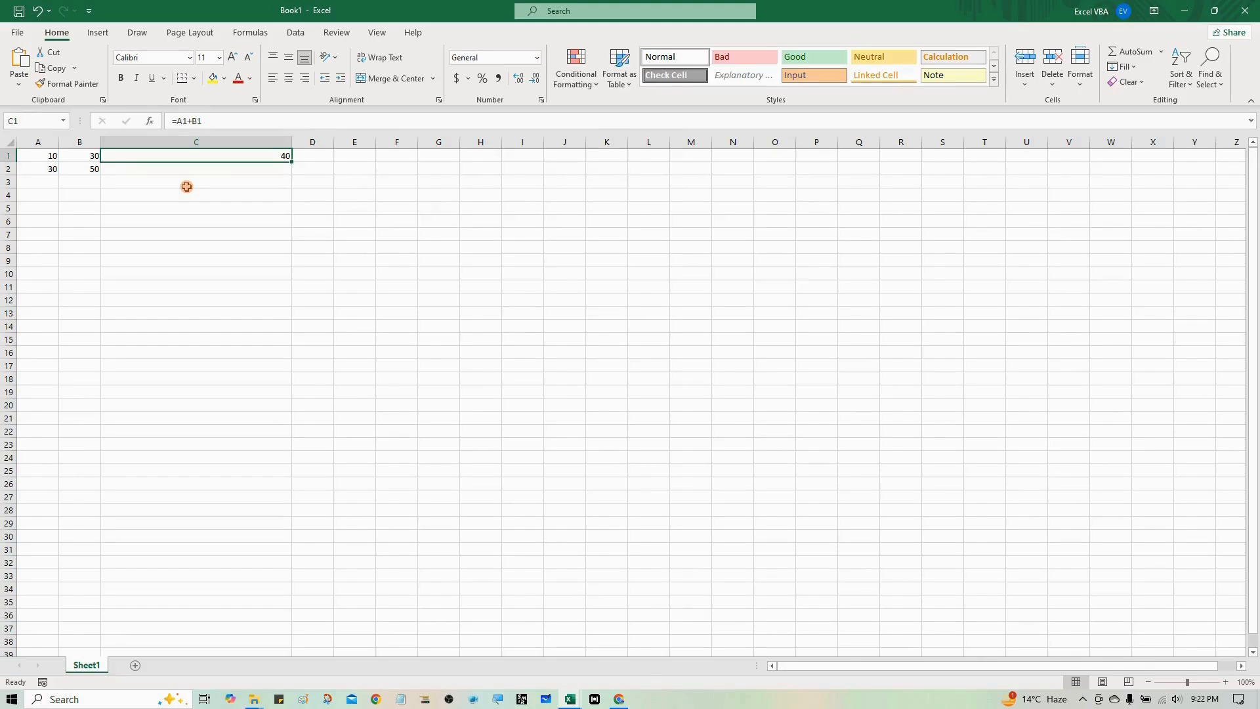
- Copy the formula from C1 into C2 and clear the copy marquee
{"action": "key", "text": "ctrl+c"}
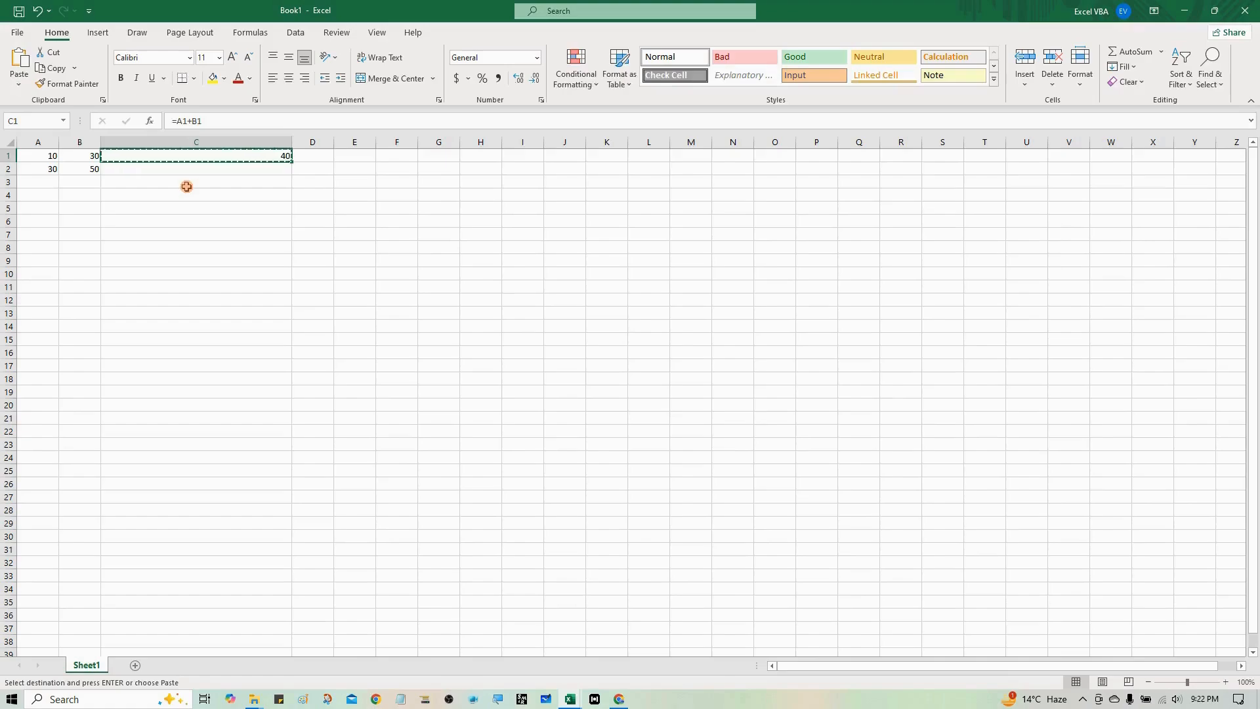
{"action": "key", "text": "Down"}
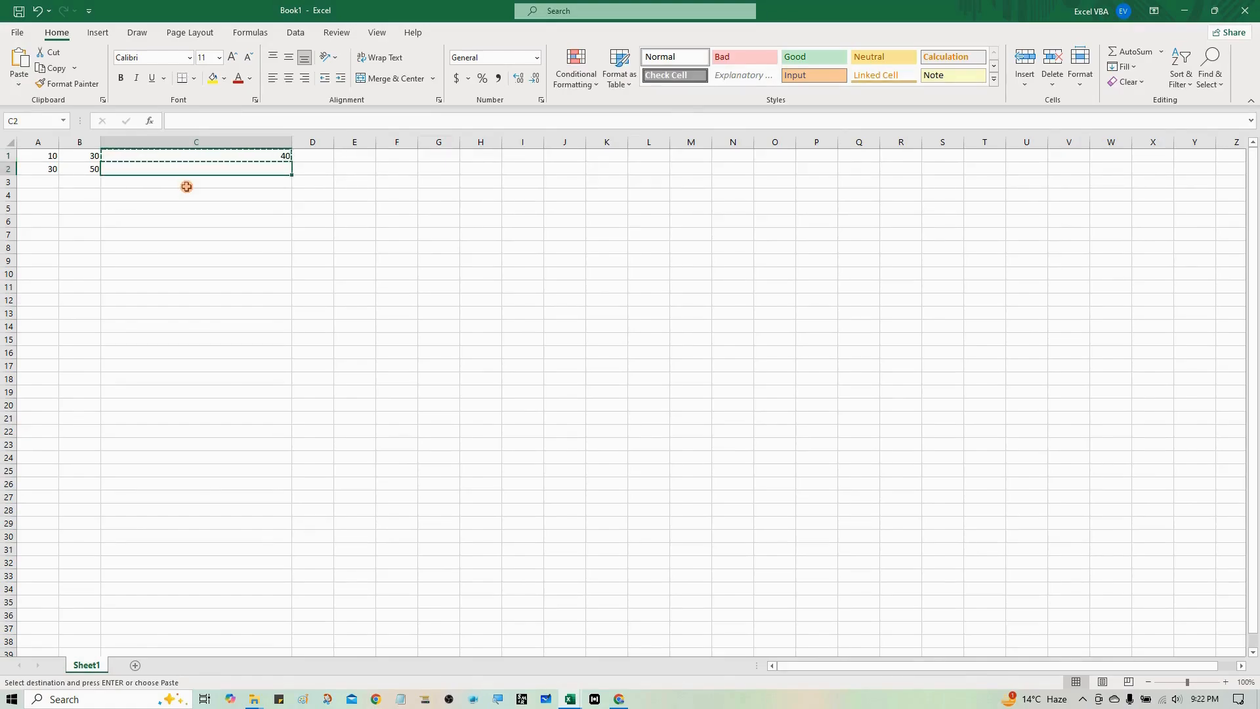
{"action": "key", "text": "ctrl+v"}
{"action": "key", "text": "Escape"}
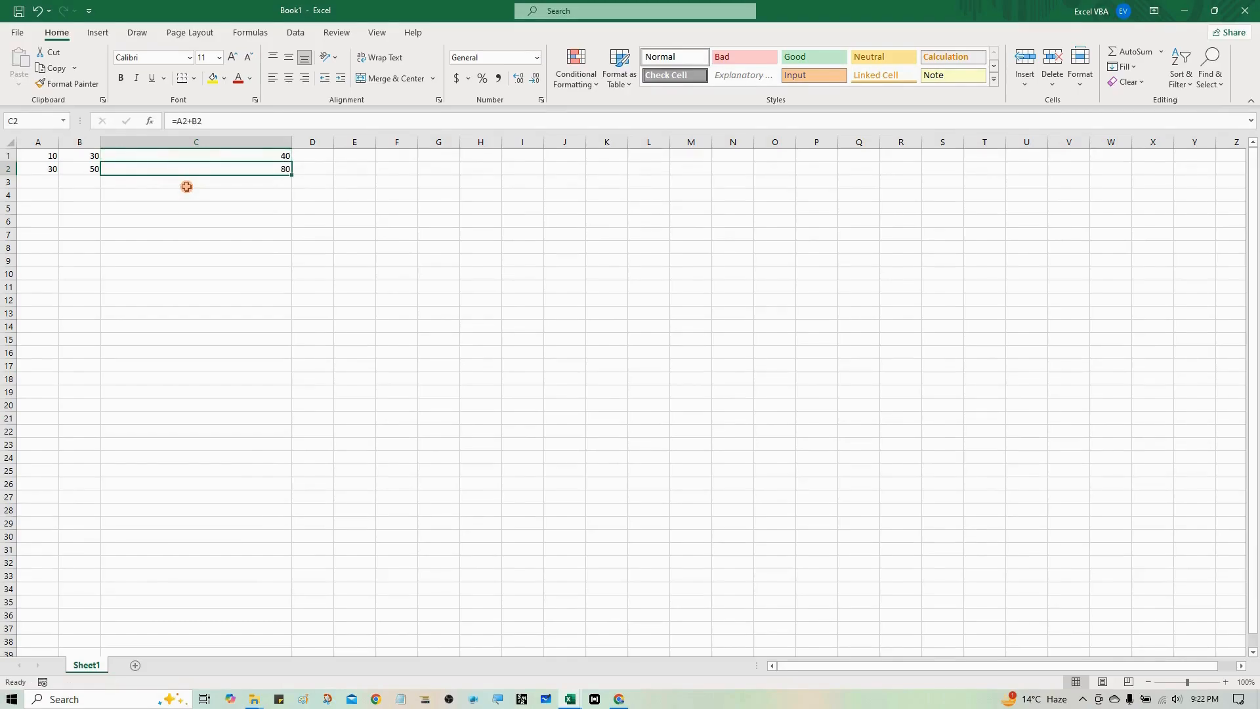
- Examine the cell references used by the copied formula in C2
{"action": "key", "text": "F2"}
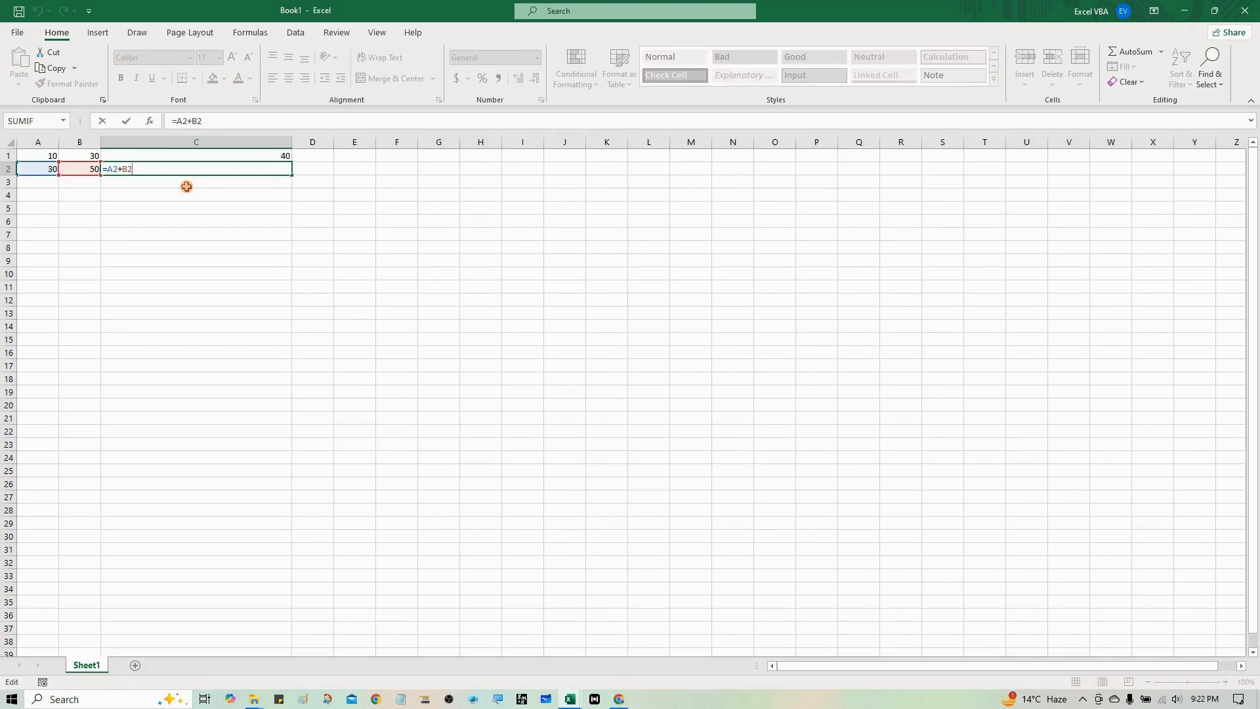
{"action": "key", "text": "Return"}
{"action": "key", "text": "Up"}
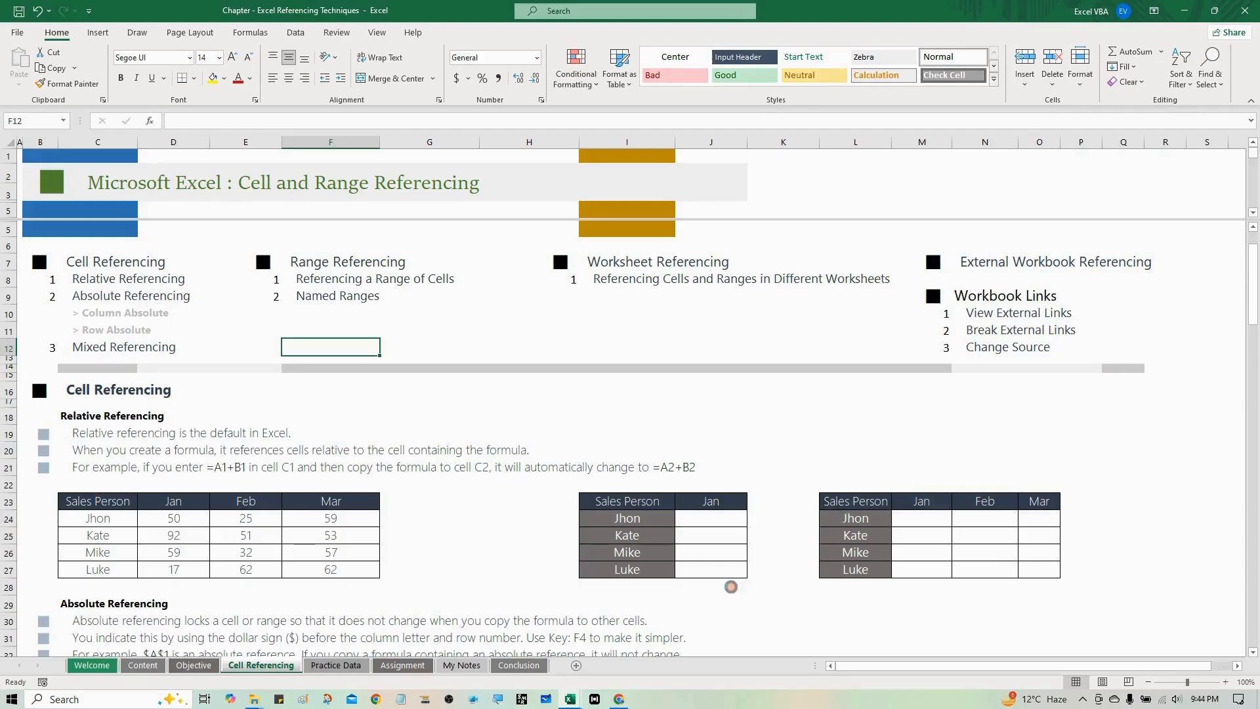
- Create a new blank workbook and enter the self-referencing formula =A1 in cell A1, dismissing the warning
{"action": "key", "text": "ctrl+n"}
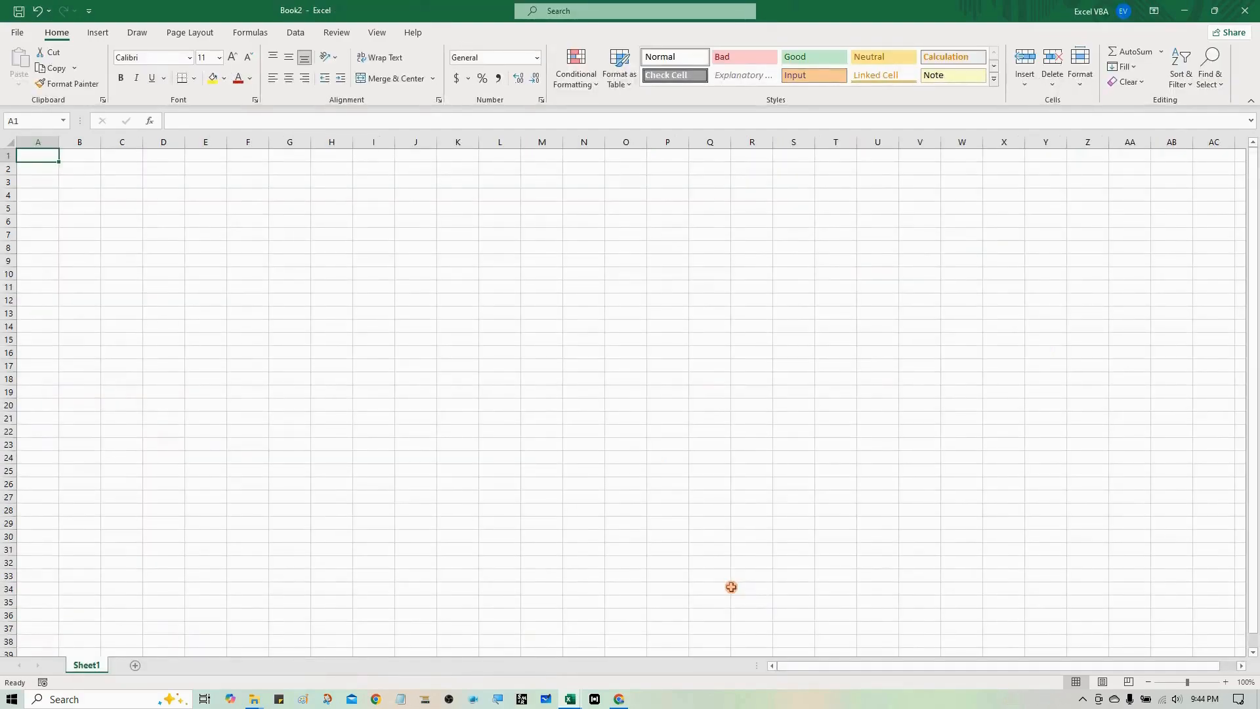
{"action": "type", "text": "="}
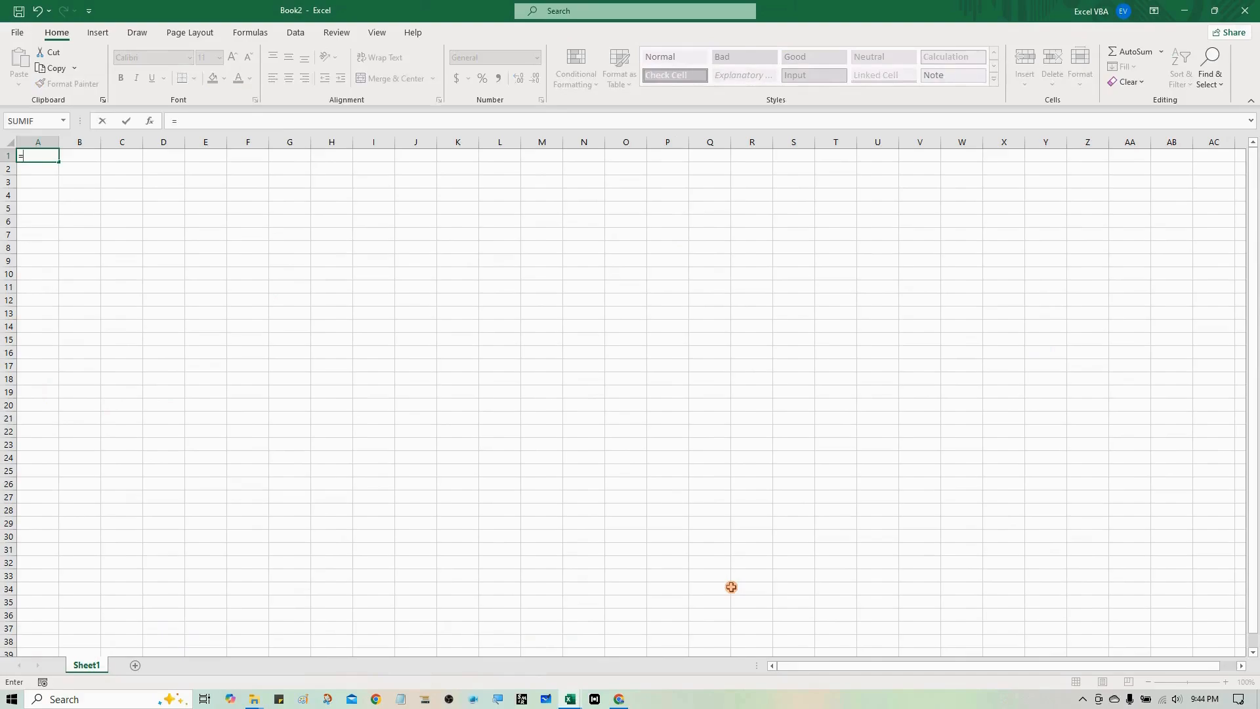
{"action": "key", "text": "Right"}
{"action": "key", "text": "Right"}
{"action": "key", "text": "Down"}
{"action": "key", "text": "Left"}
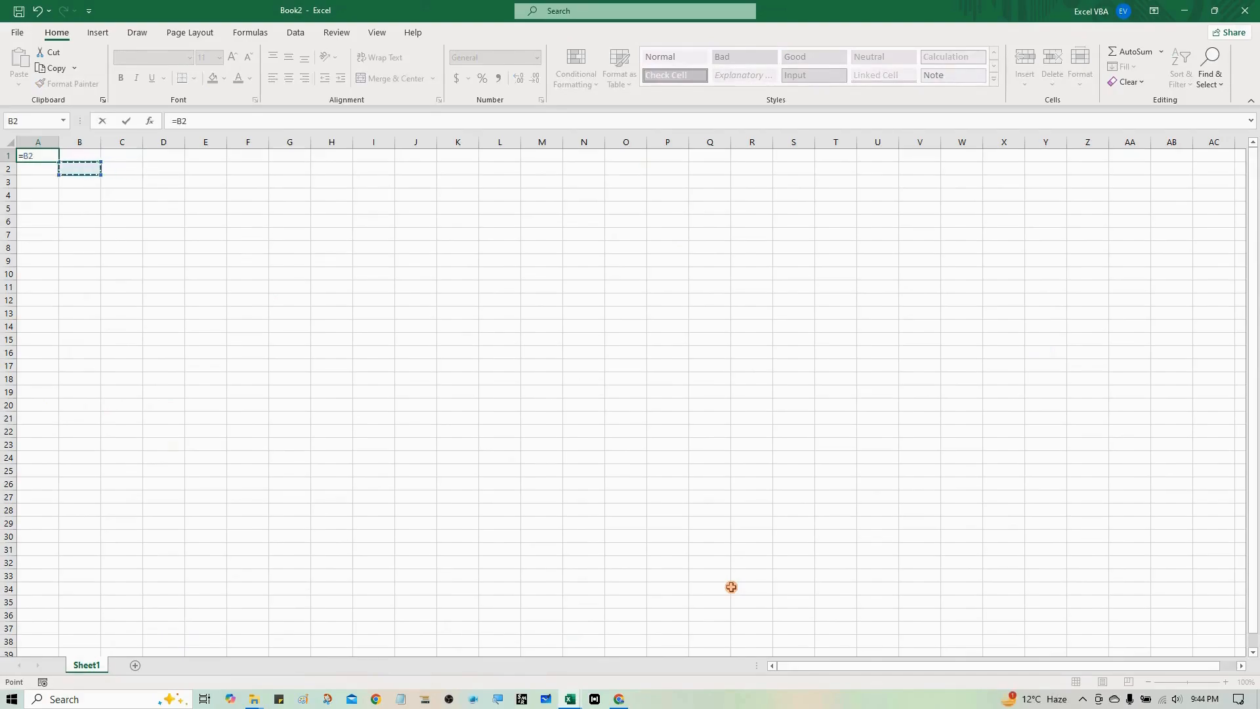
{"action": "key", "text": "Left"}
{"action": "key", "text": "Up"}
{"action": "key", "text": "Return"}
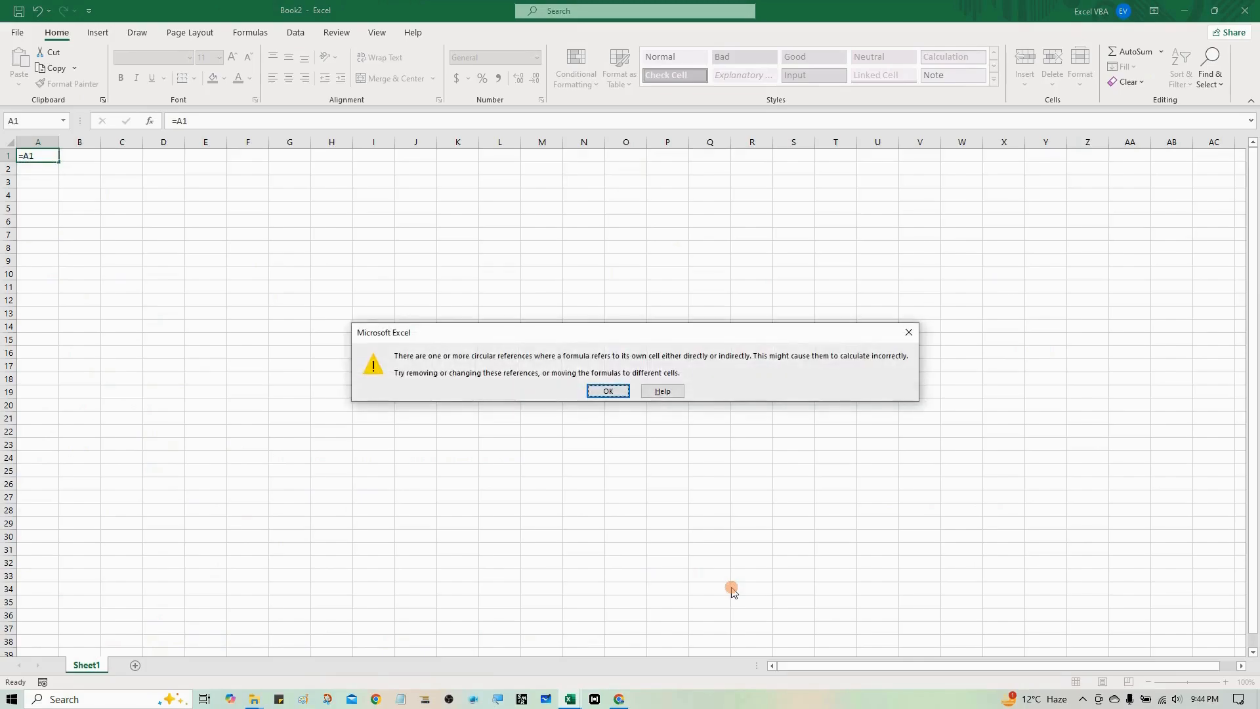
{"action": "key", "text": "Return"}
{"action": "key", "text": "Up"}
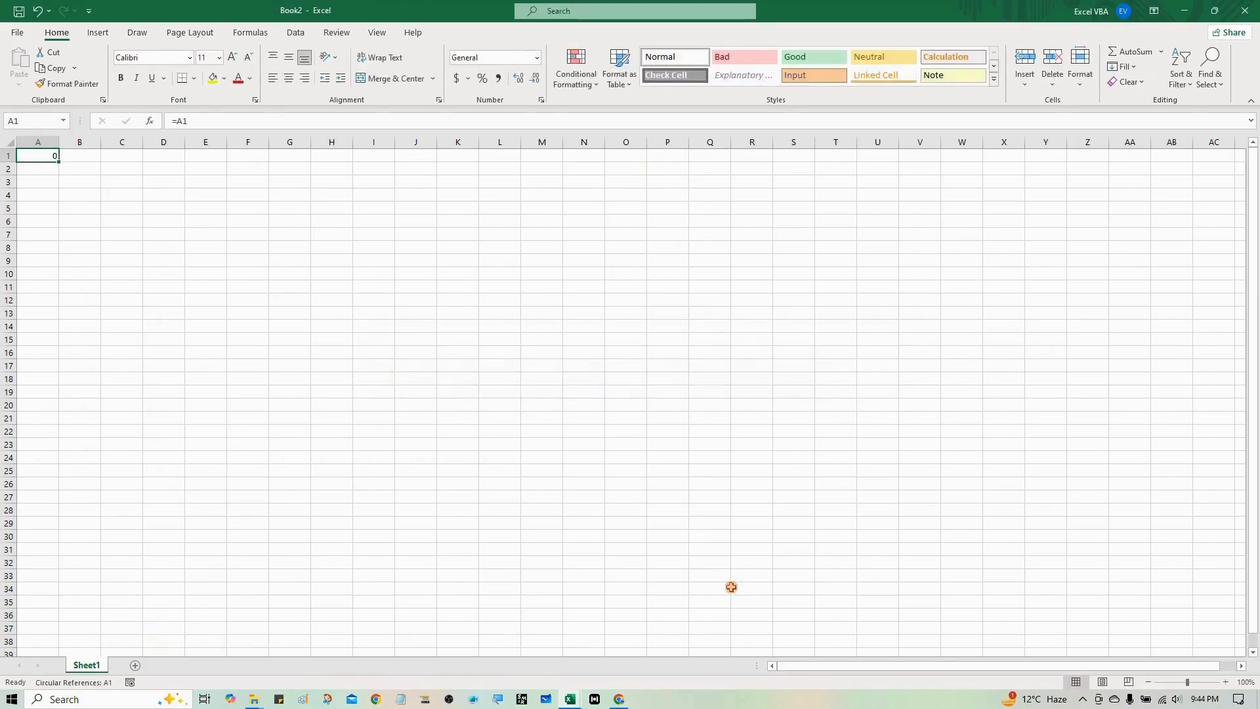
- Start a new formula in A1 and move its reference through the neighbouring cells, ending on B2
{"action": "type", "text": "="}
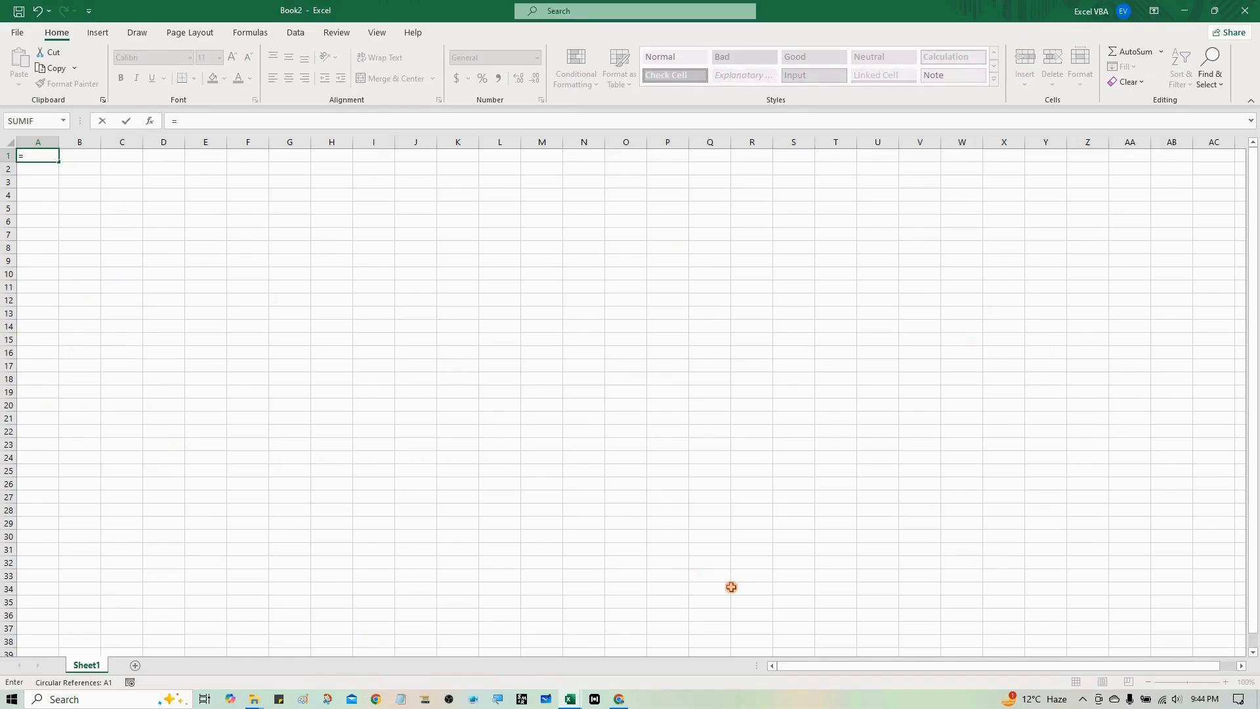
{"action": "key", "text": "Right"}
{"action": "key", "text": "Right"}
{"action": "key", "text": "Down"}
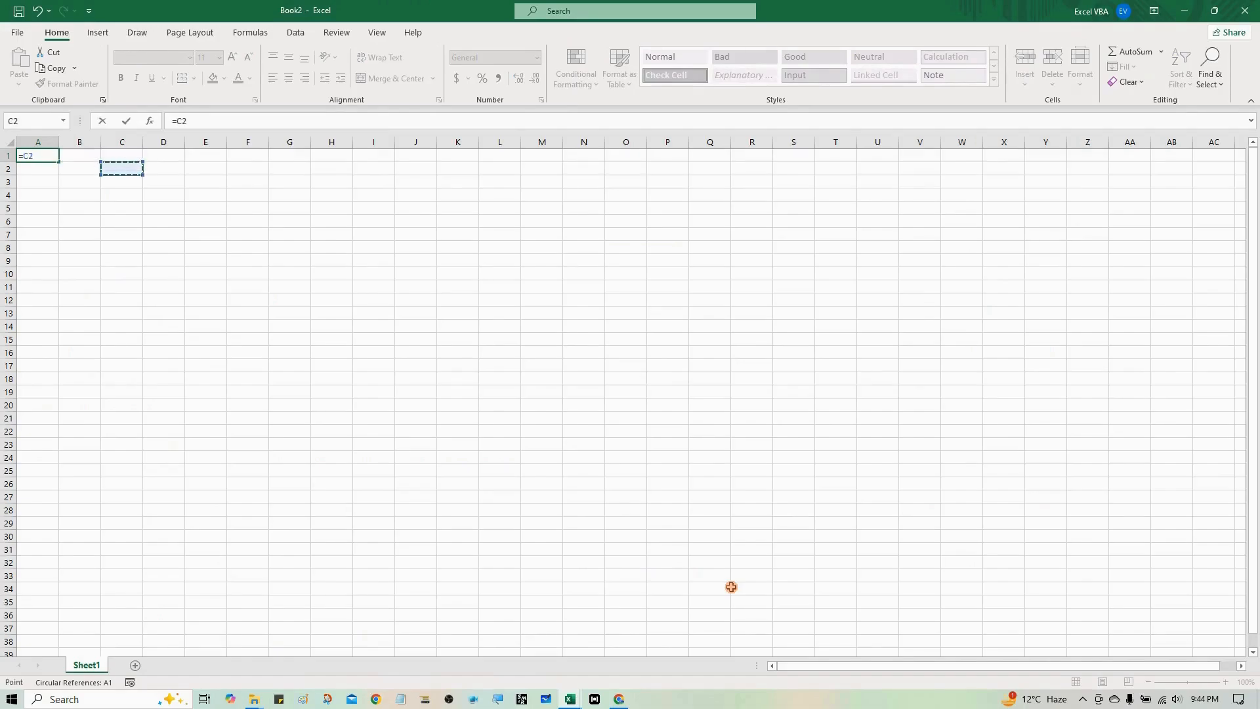
{"action": "key", "text": "Right"}
{"action": "key", "text": "Down"}
{"action": "key", "text": "Right"}
{"action": "key", "text": "Up"}
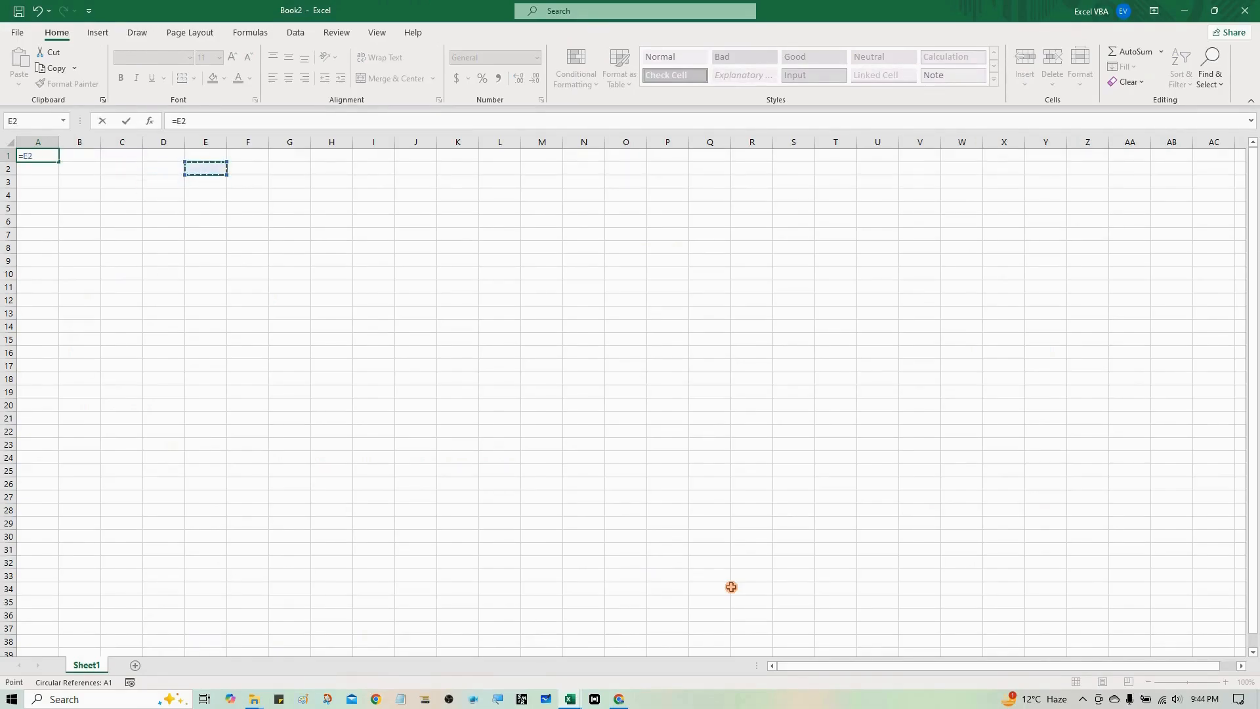
{"action": "key", "text": "Right"}
{"action": "key", "text": "Down"}
{"action": "key", "text": "Up"}
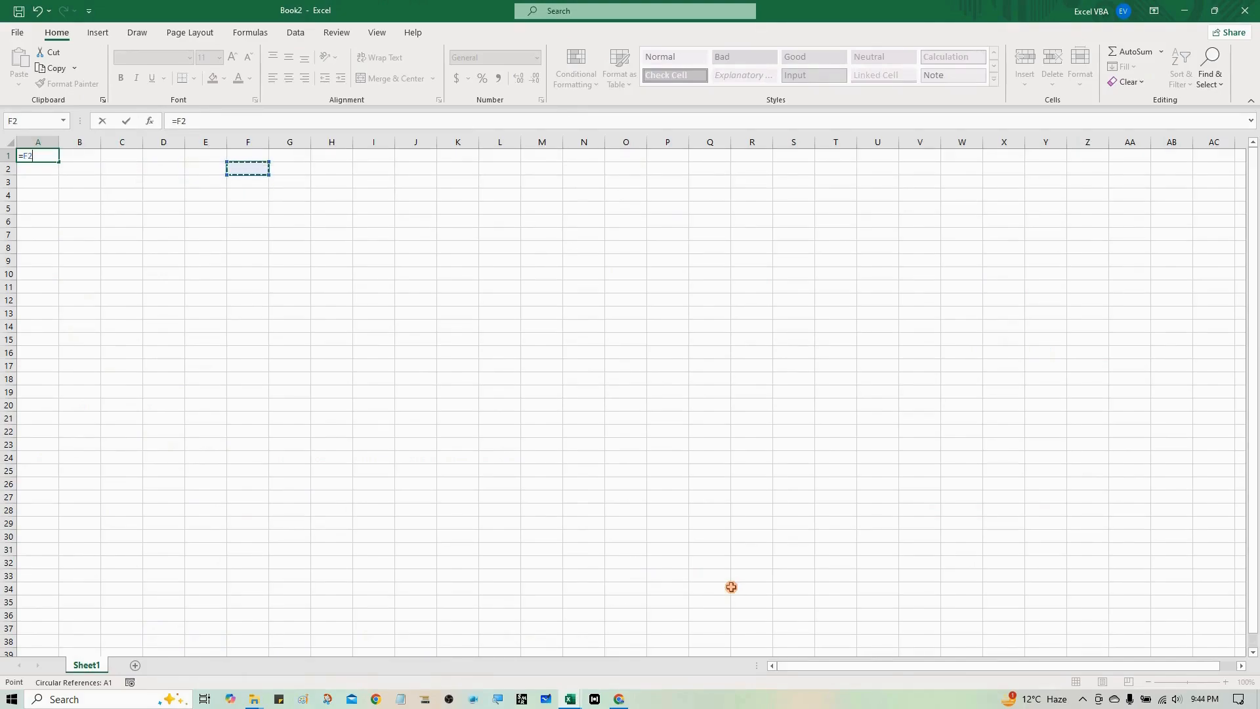
{"action": "key", "text": "Right"}
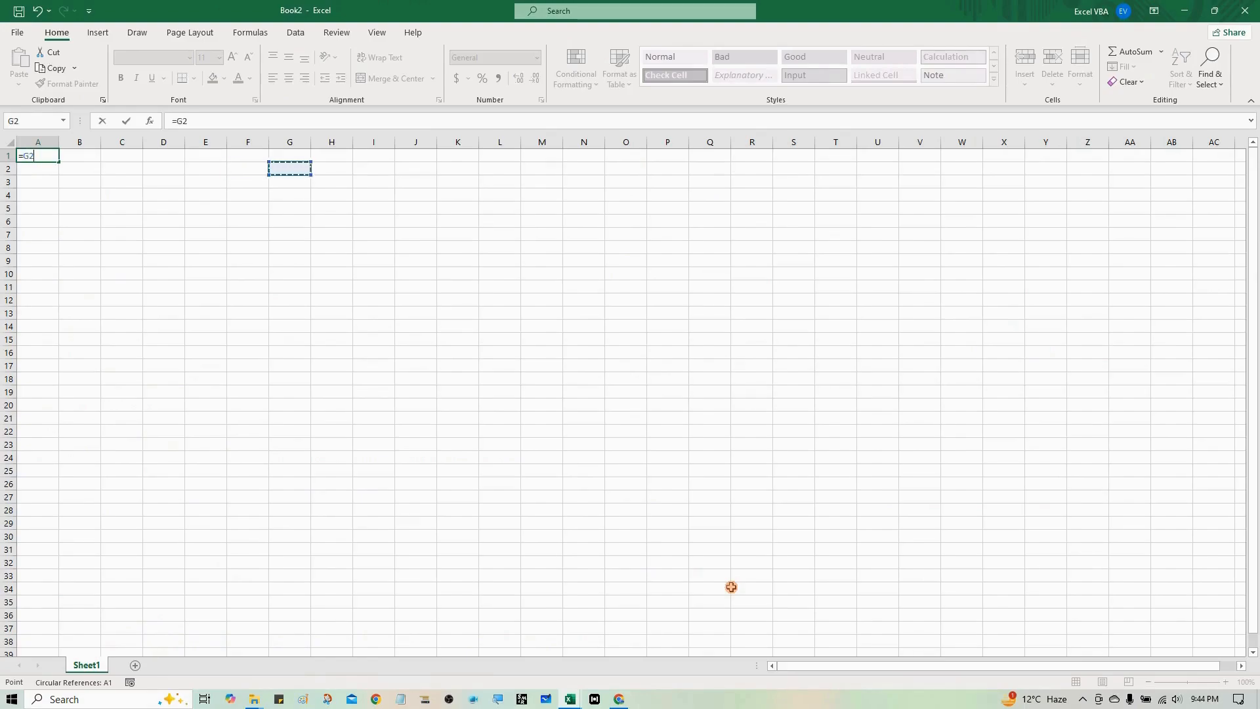
{"action": "key", "text": "Down"}
{"action": "key", "text": "Left"}
{"action": "key", "text": "Up"}
{"action": "key", "text": "Down"}
{"action": "key", "text": "Left"}
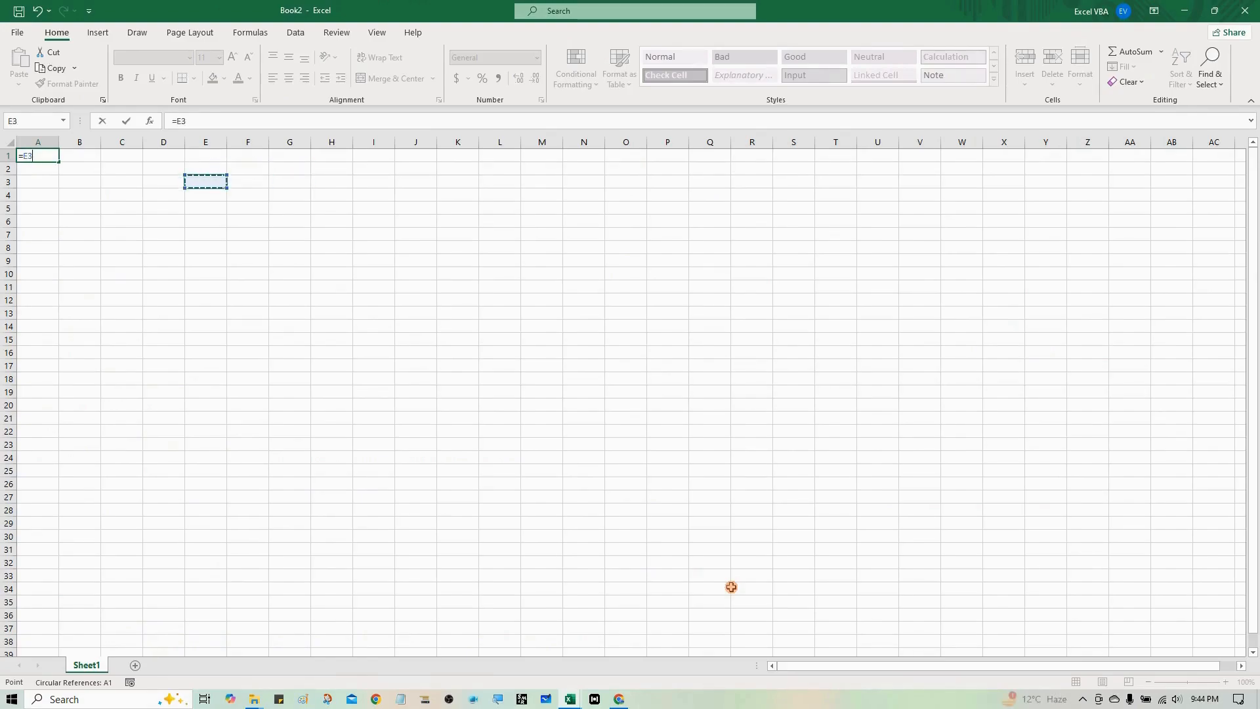
{"action": "key", "text": "Left"}
{"action": "key", "text": "Up"}
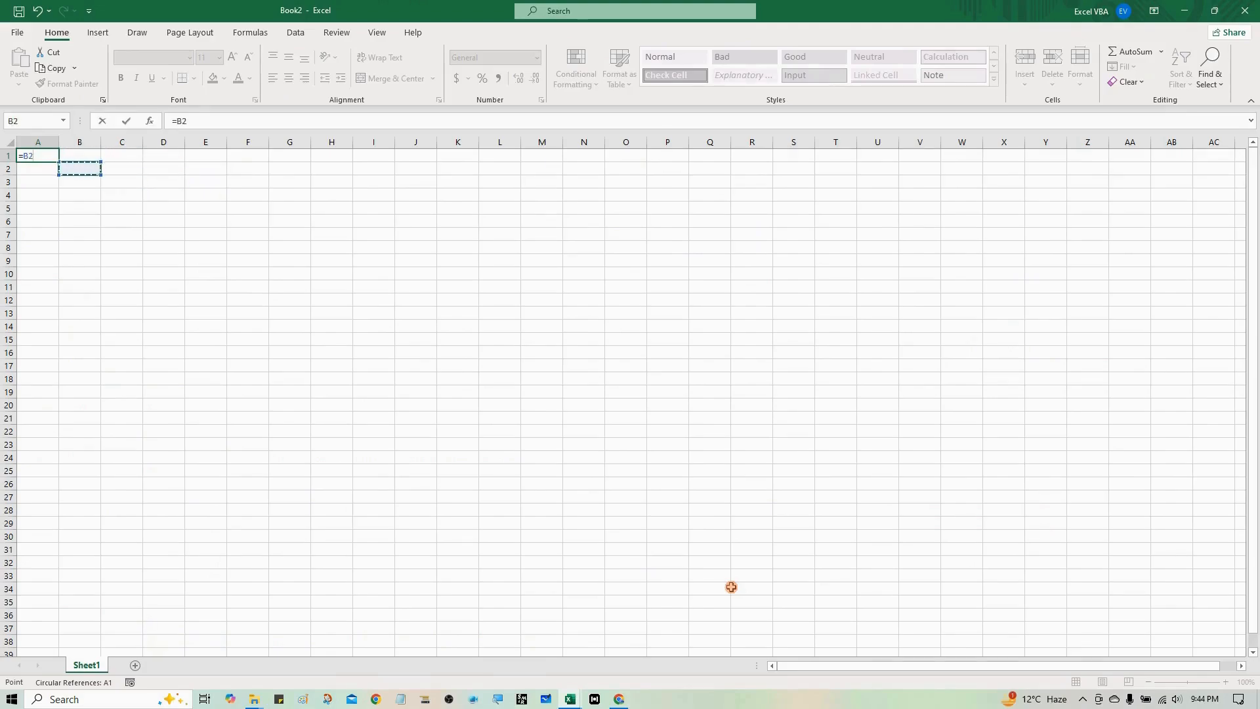
- Extend the reference in A1's formula to the range B2:F6 and enter it
{"action": "key", "text": "shift+Right"}
{"action": "key", "text": "shift+Right"}
{"action": "key", "text": "shift+Right"}
{"action": "key", "text": "shift+Right"}
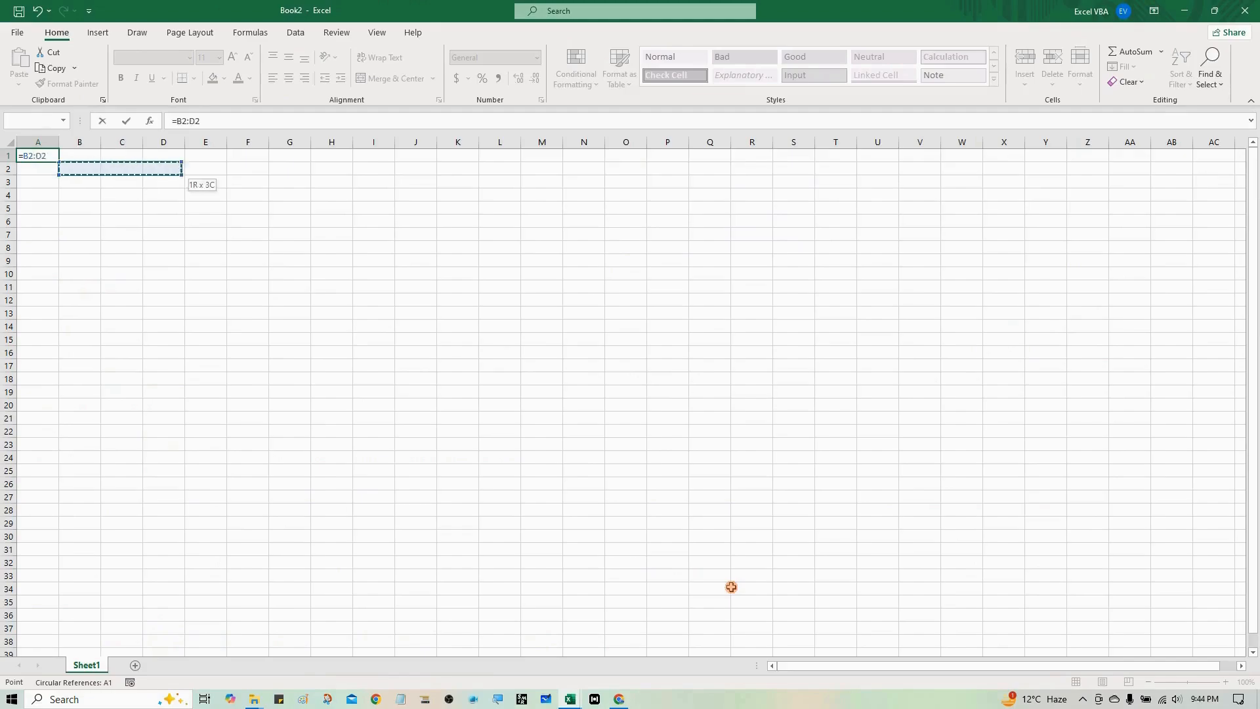
{"action": "key", "text": "shift+Down"}
{"action": "key", "text": "shift+Down"}
{"action": "key", "text": "shift+Down"}
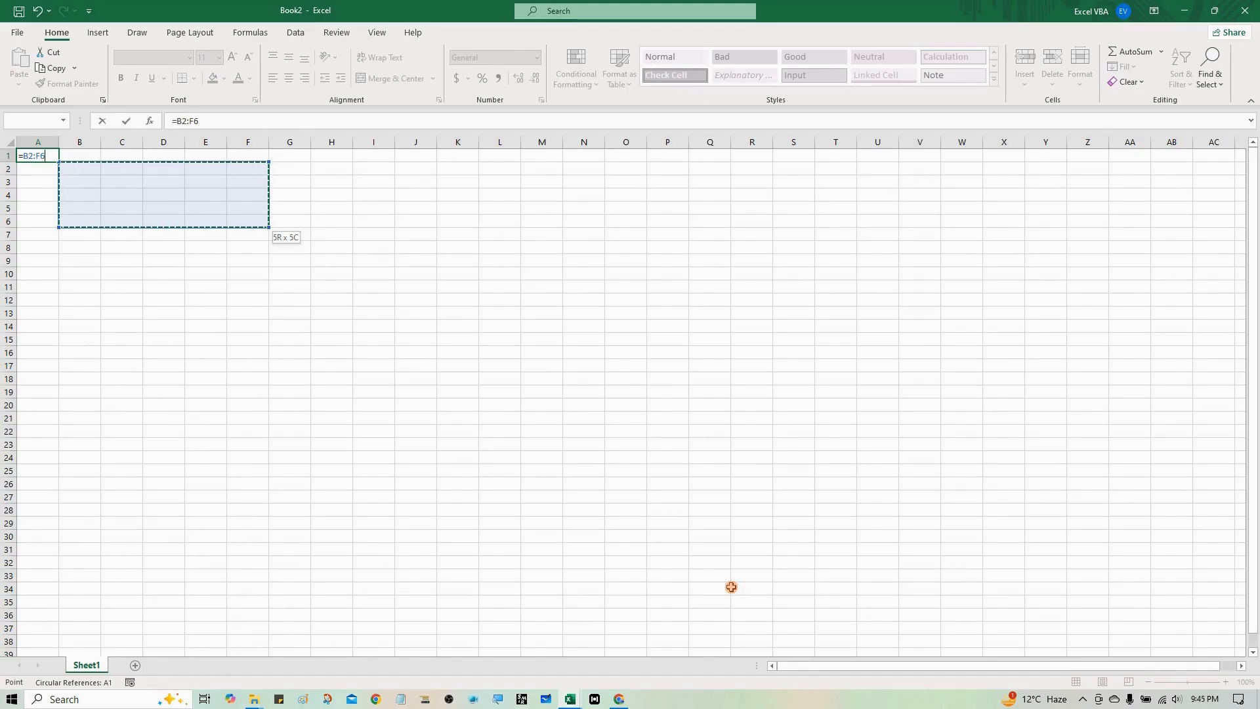
{"action": "key", "text": "Return"}
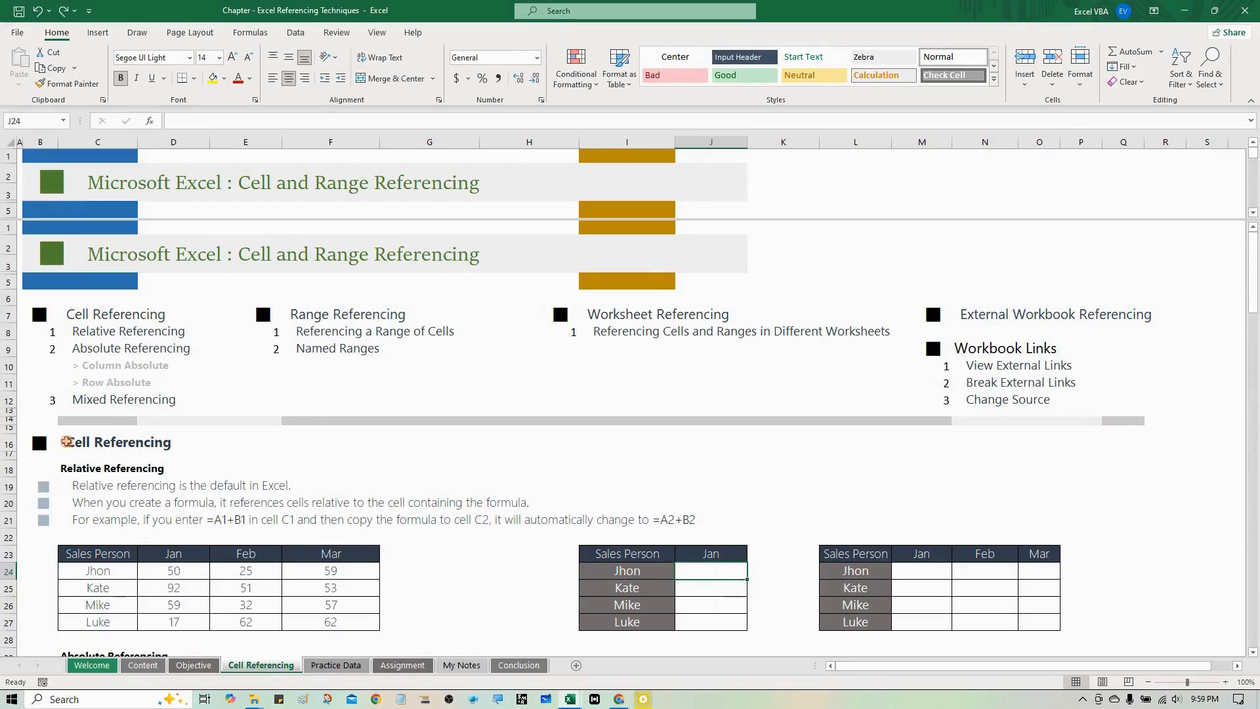
- In the Excel Referencing Techniques workbook, examine the sales data in C23:F27 and the January table in I23:J27
{"action": "left_click_drag", "start_coordinate": [97, 556], "coordinate": [294, 627]}
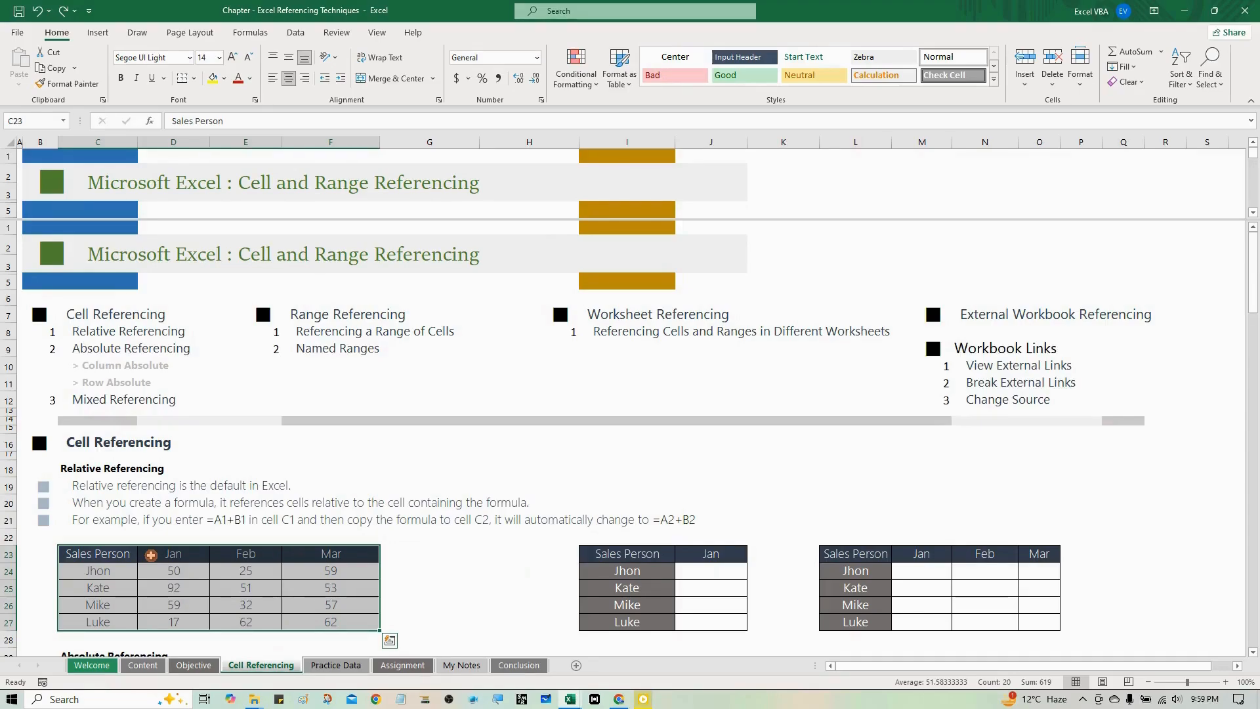
{"action": "left_click_drag", "start_coordinate": [601, 555], "coordinate": [708, 624]}
{"action": "left_click", "coordinate": [645, 571]}
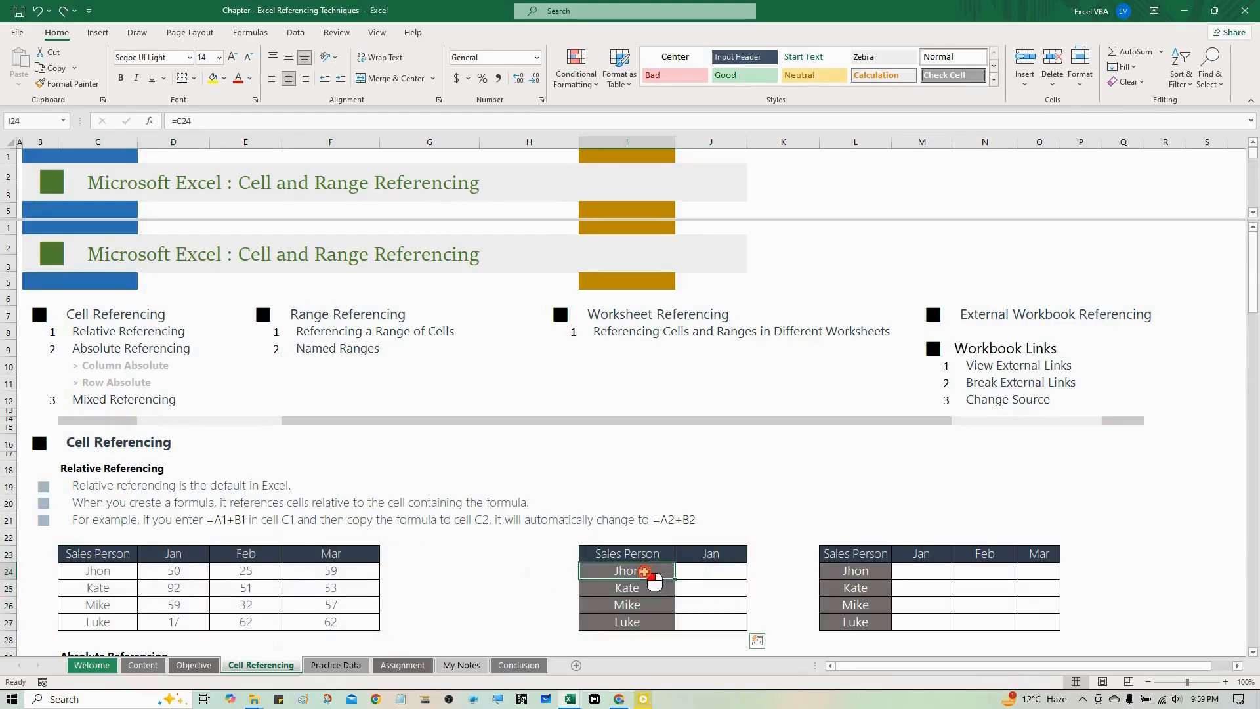
{"action": "left_click_drag", "start_coordinate": [645, 571], "coordinate": [648, 623]}
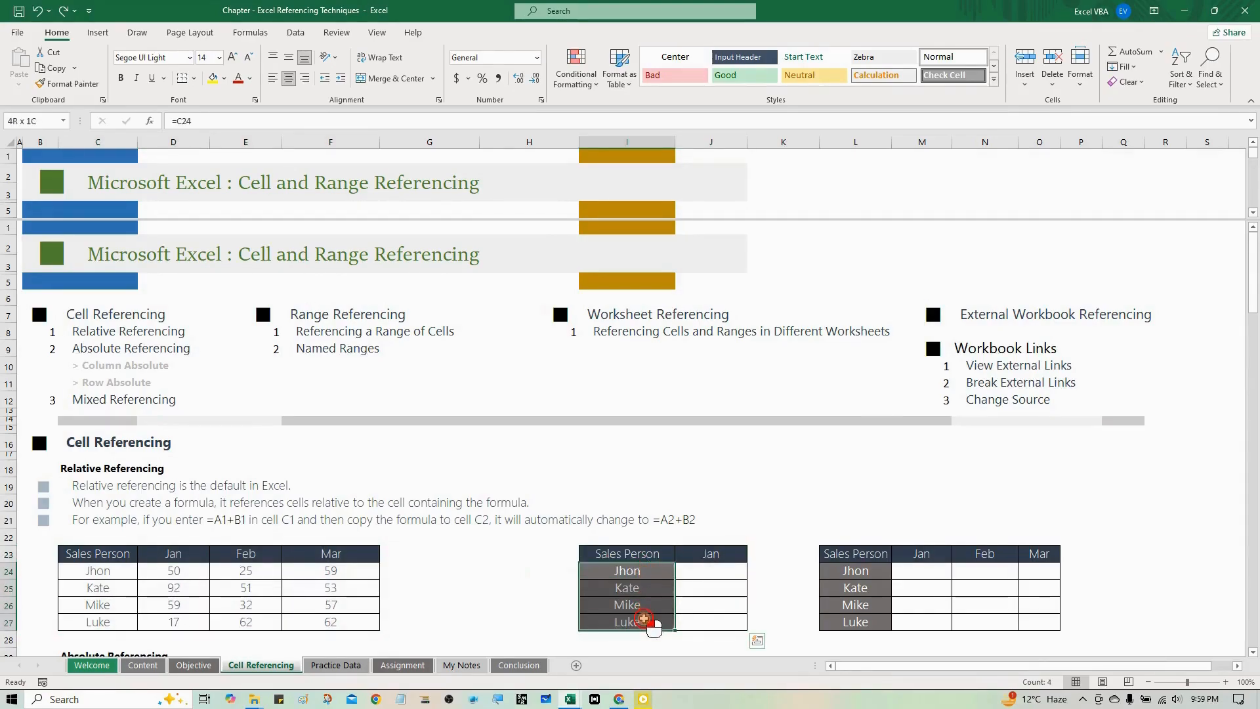
{"action": "left_click", "coordinate": [650, 554]}
- Enter the relative reference =D24 in cell J24 of the January table, keeping J24 selected
{"action": "left_click", "coordinate": [693, 570]}
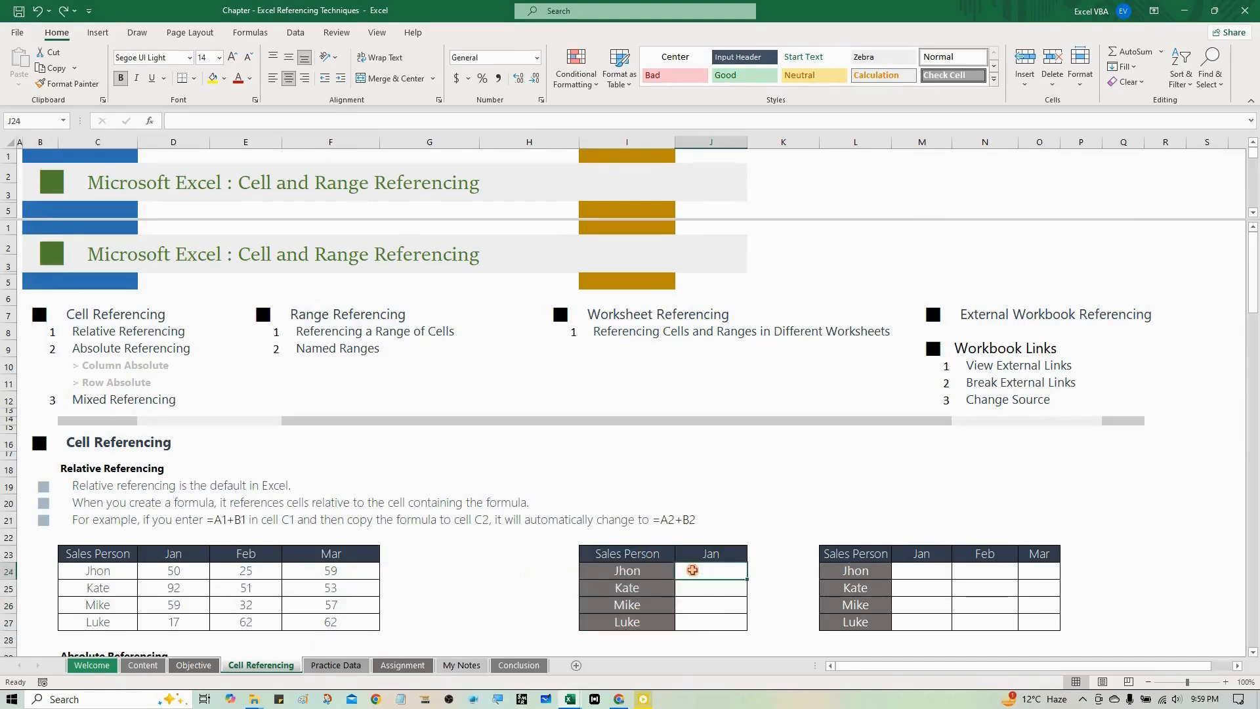
{"action": "type", "text": "="}
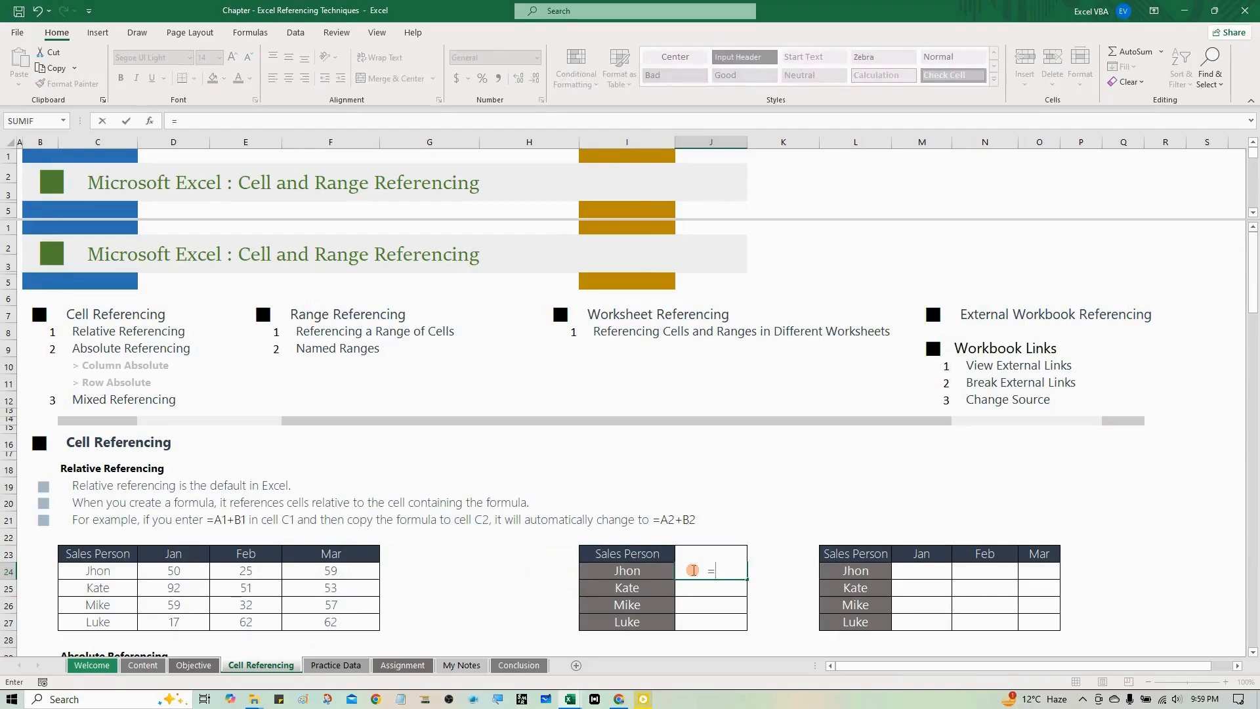
{"action": "key", "text": "Left"}
{"action": "key", "text": "Left"}
{"action": "key", "text": "Left"}
{"action": "key", "text": "Left"}
{"action": "key", "text": "Left"}
{"action": "key", "text": "Left"}
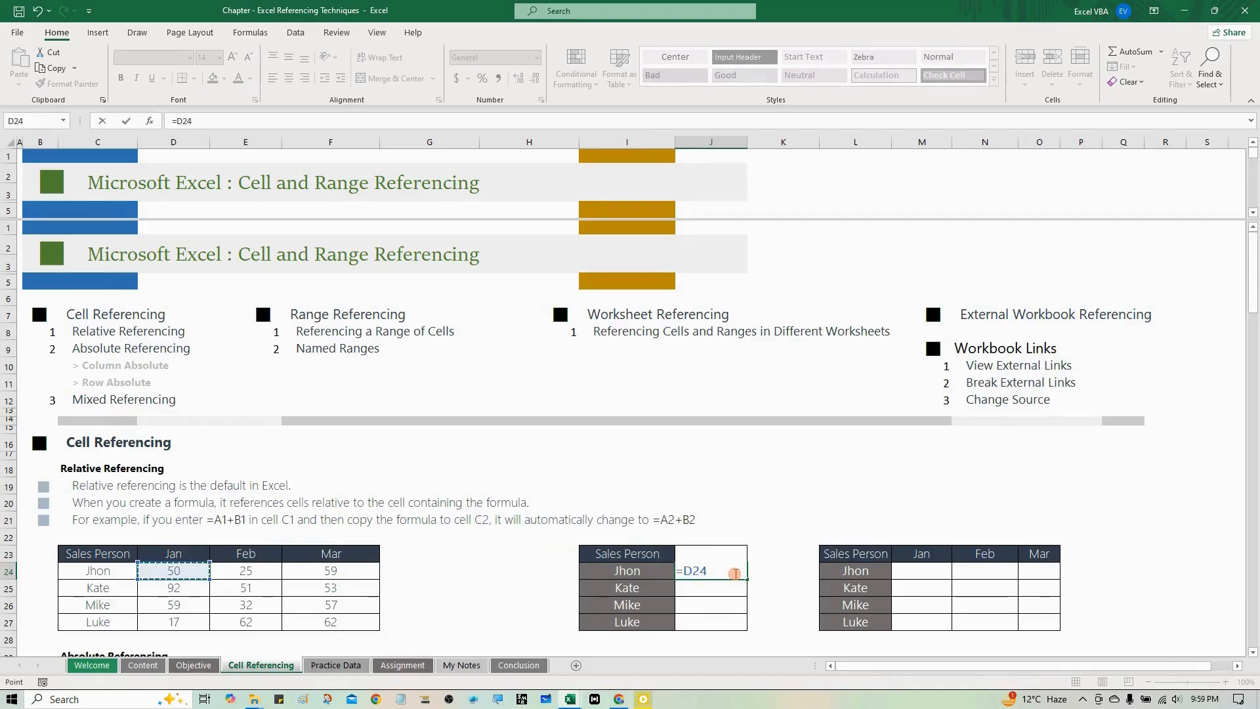
{"action": "key", "text": "ctrl+Return"}
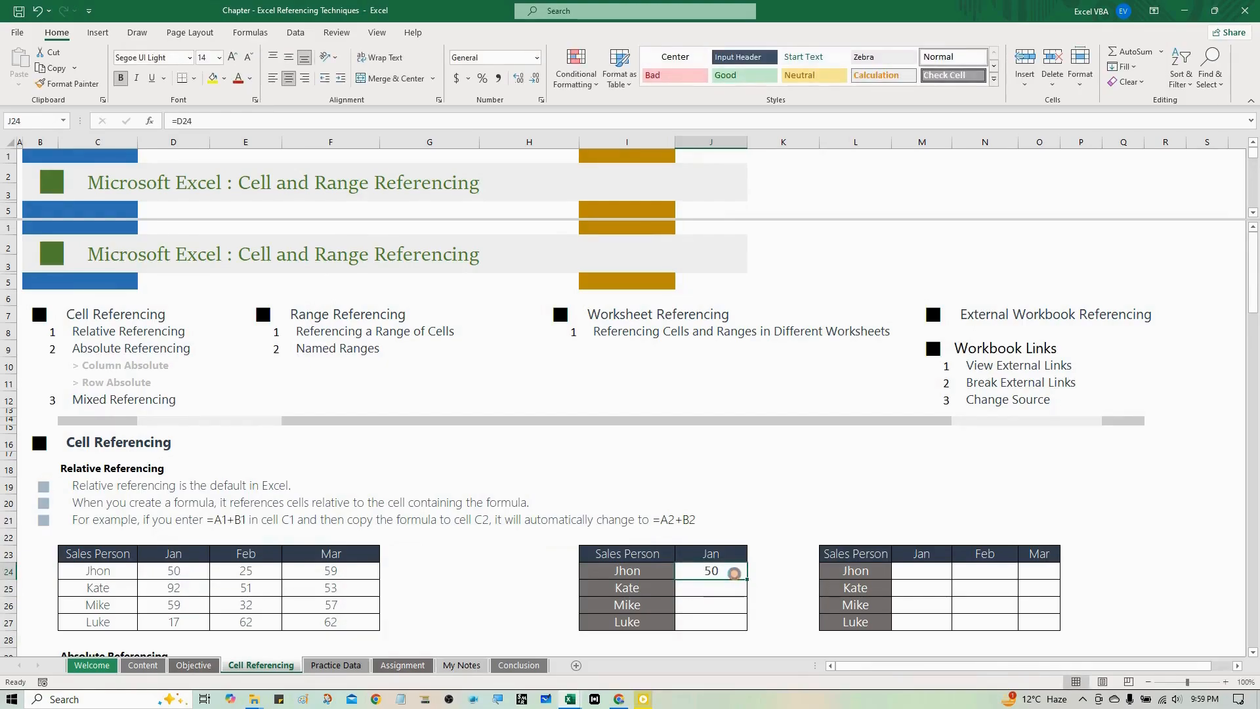
- Copy the relative formula from J24 into J25 and compare the references in both cells
{"action": "key", "text": "ctrl+c"}
{"action": "key", "text": "Down"}
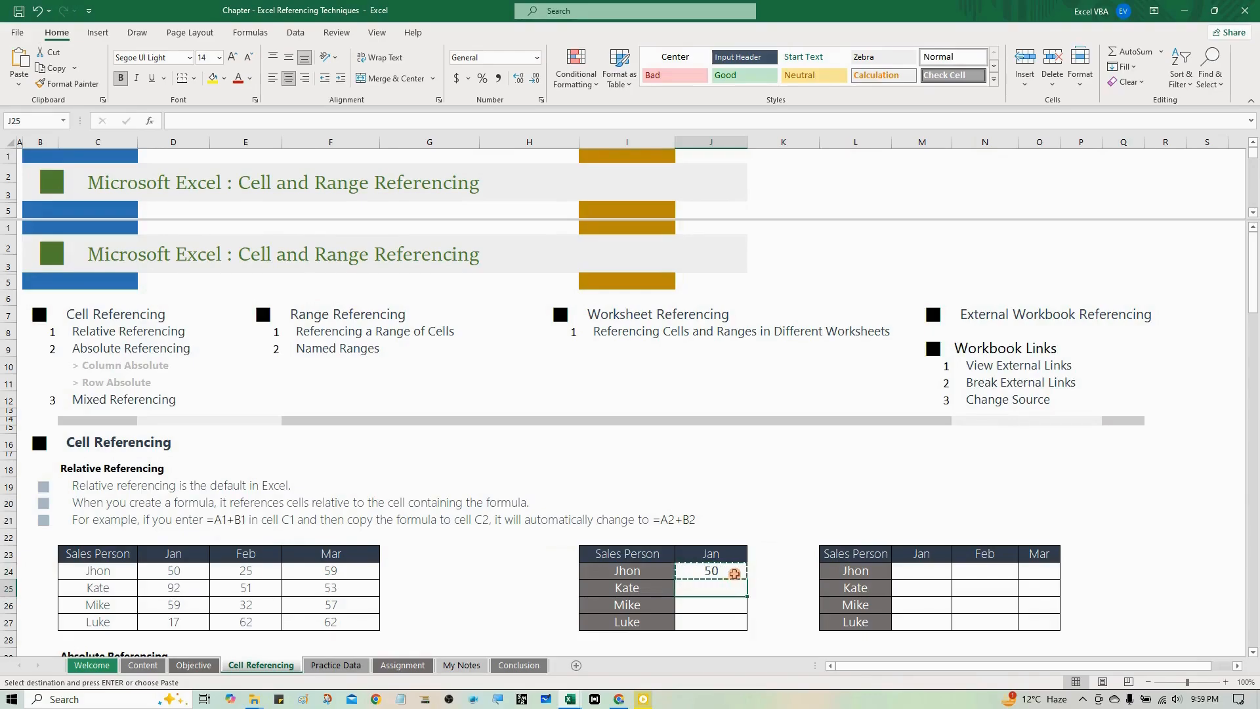
{"action": "key", "text": "ctrl+v"}
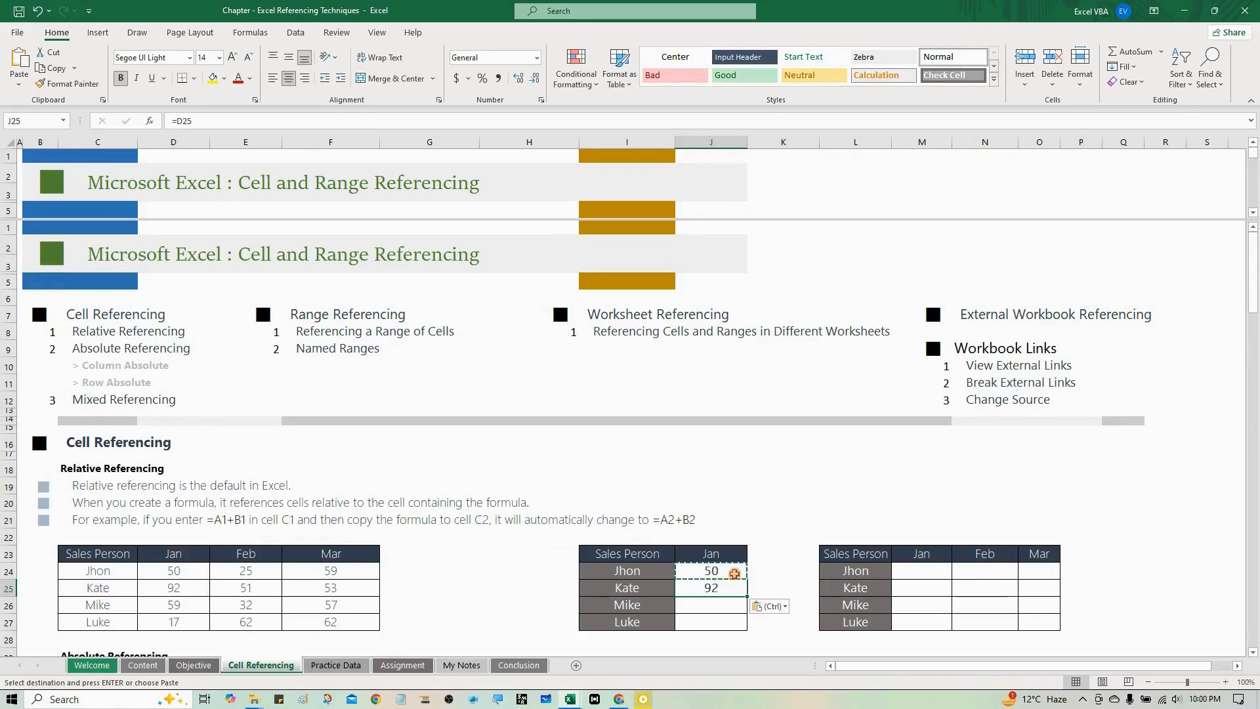
{"action": "key", "text": "Escape"}
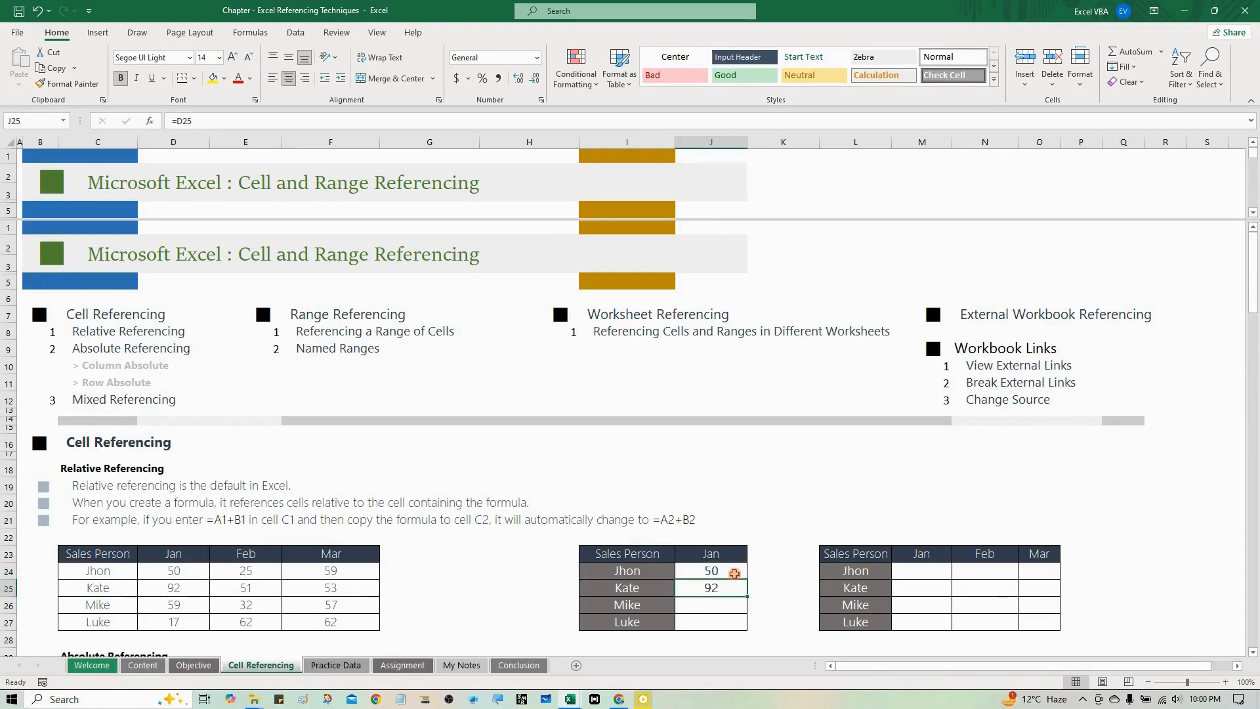
{"action": "left_click", "coordinate": [735, 573]}
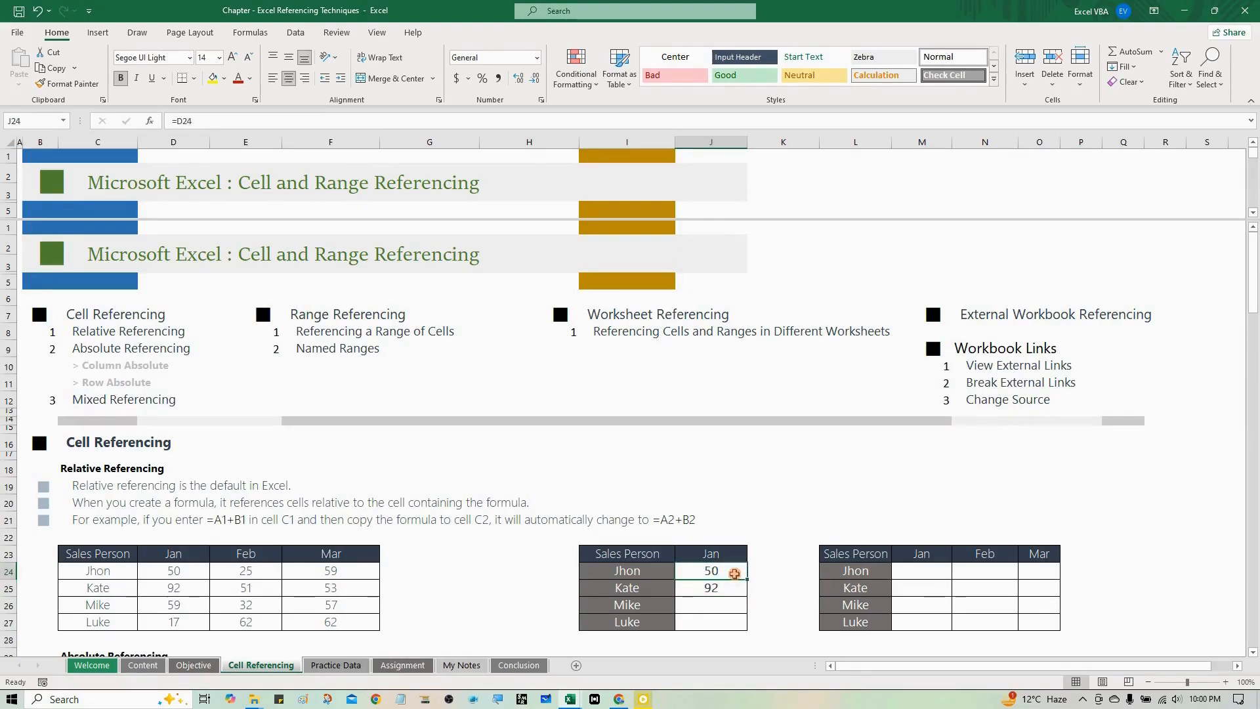
{"action": "key", "text": "Down"}
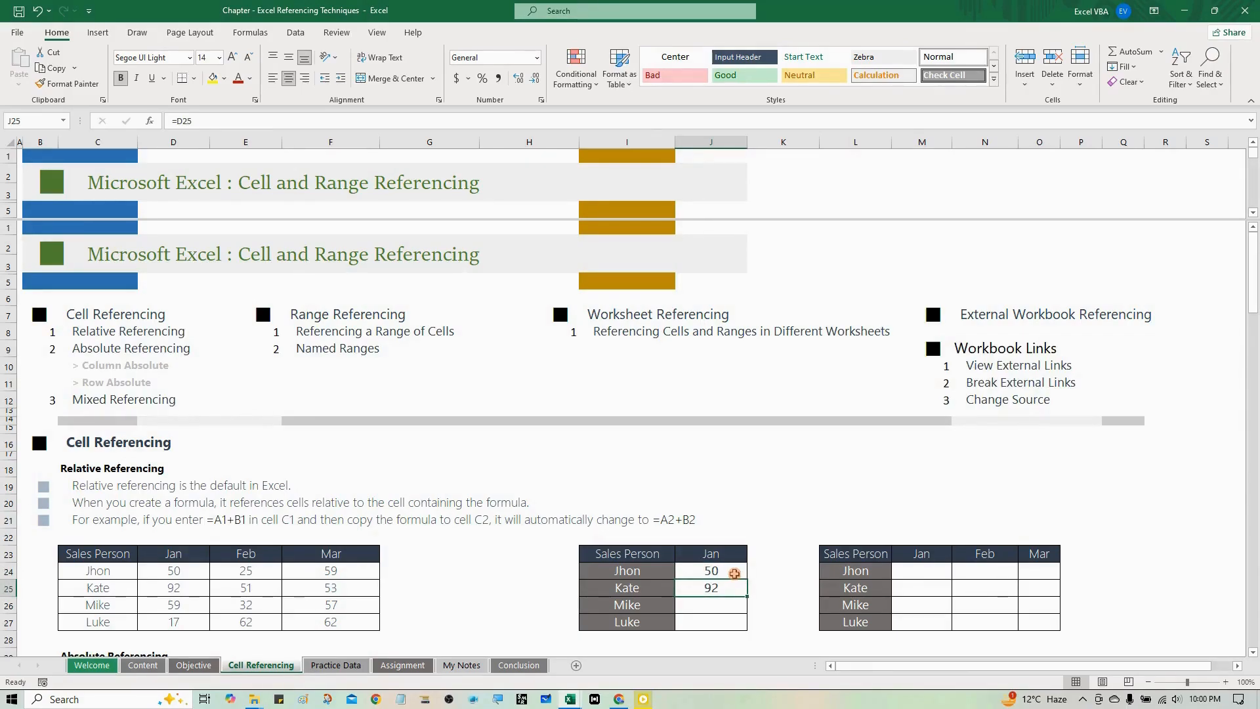
- Copy J24's formula into J26, skipping J25, and review the references in J24:J26
{"action": "left_click", "coordinate": [734, 574]}
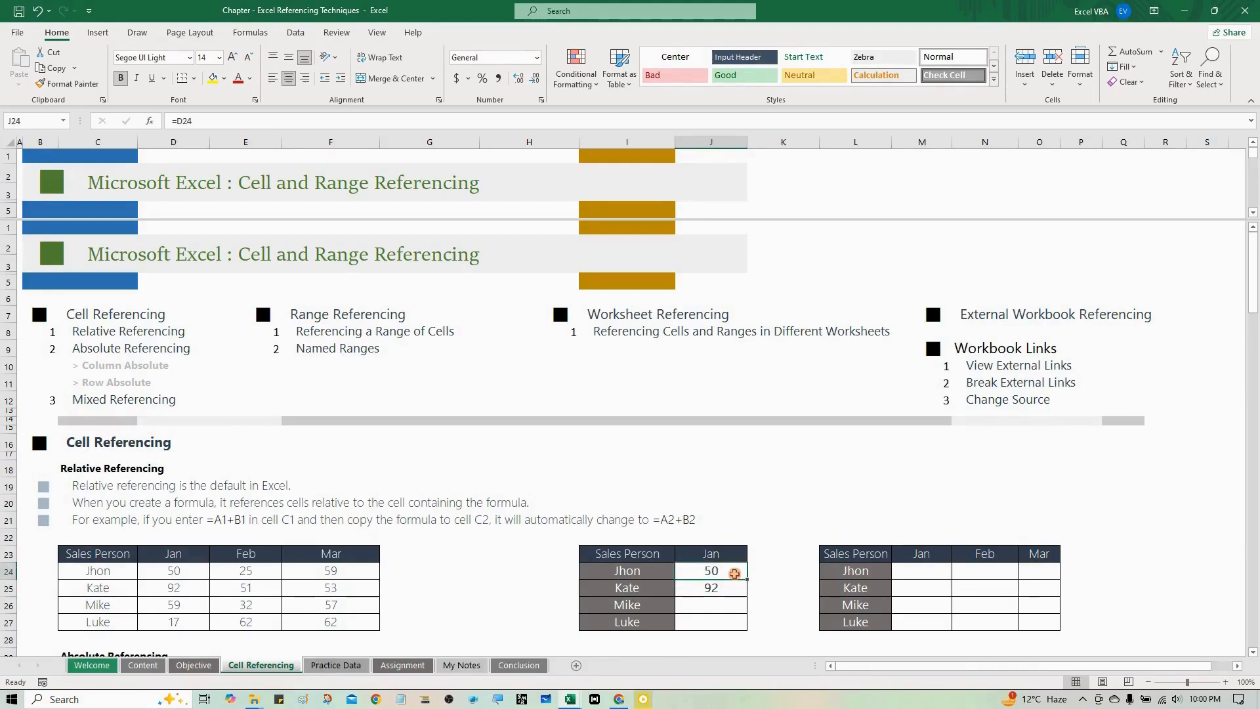
{"action": "key", "text": "ctrl+c"}
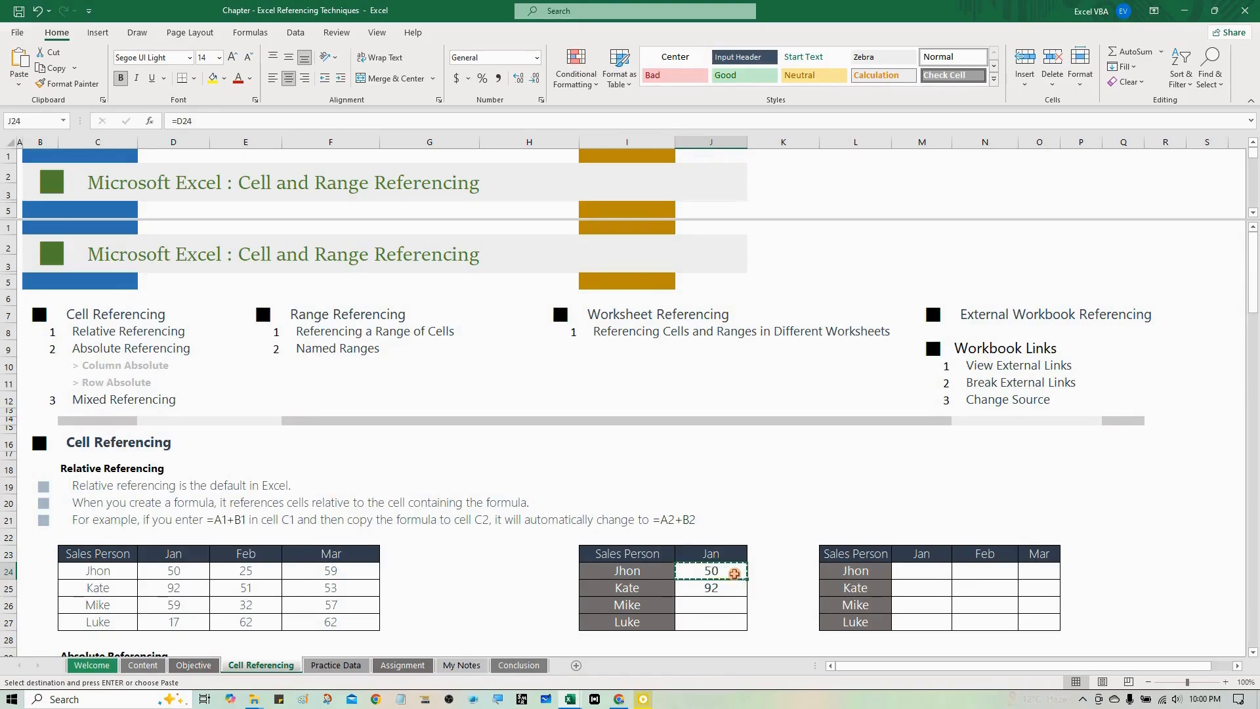
{"action": "key", "text": "Down"}
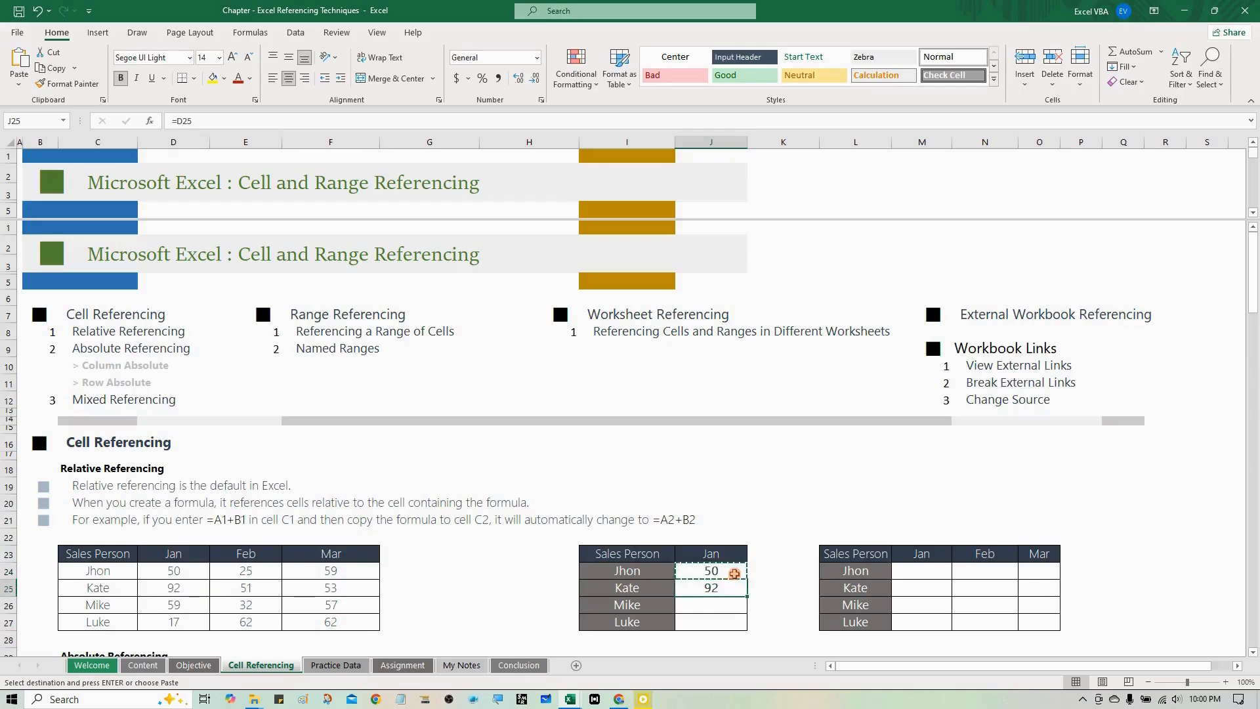
{"action": "key", "text": "Down"}
{"action": "key", "text": "ctrl+v"}
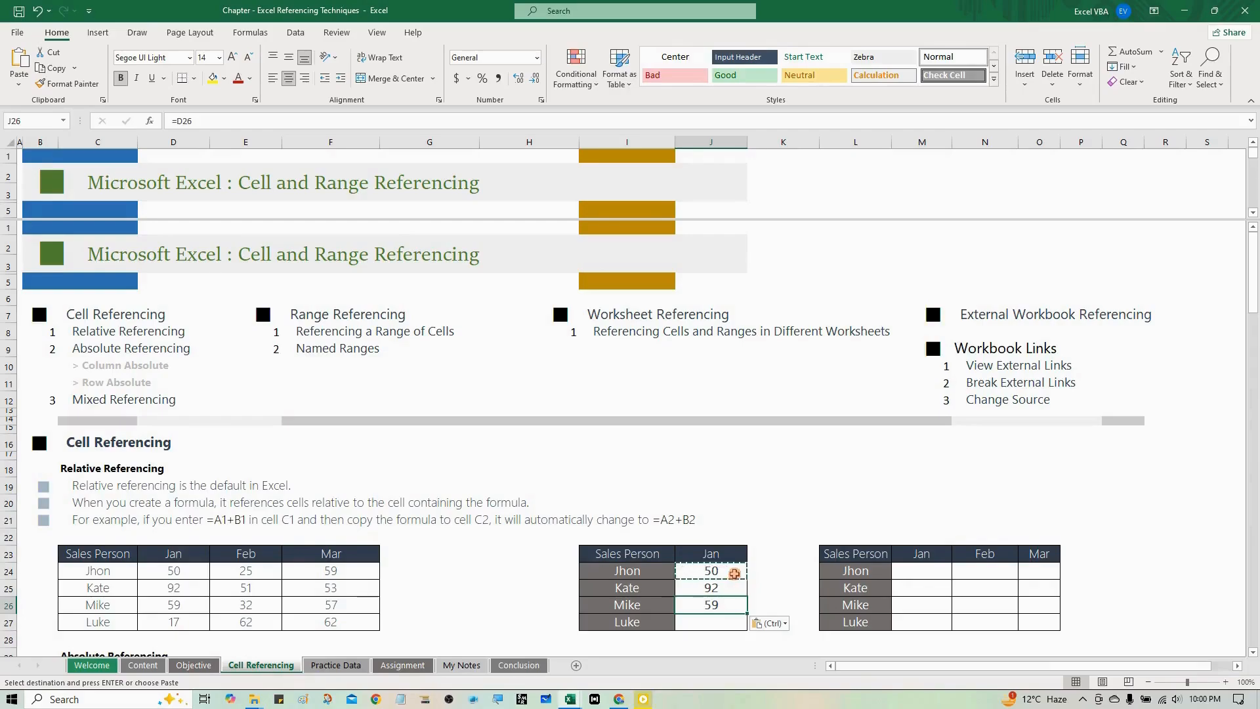
{"action": "key", "text": "Escape"}
{"action": "key", "text": "Up"}
{"action": "key", "text": "Up"}
{"action": "key", "text": "Down"}
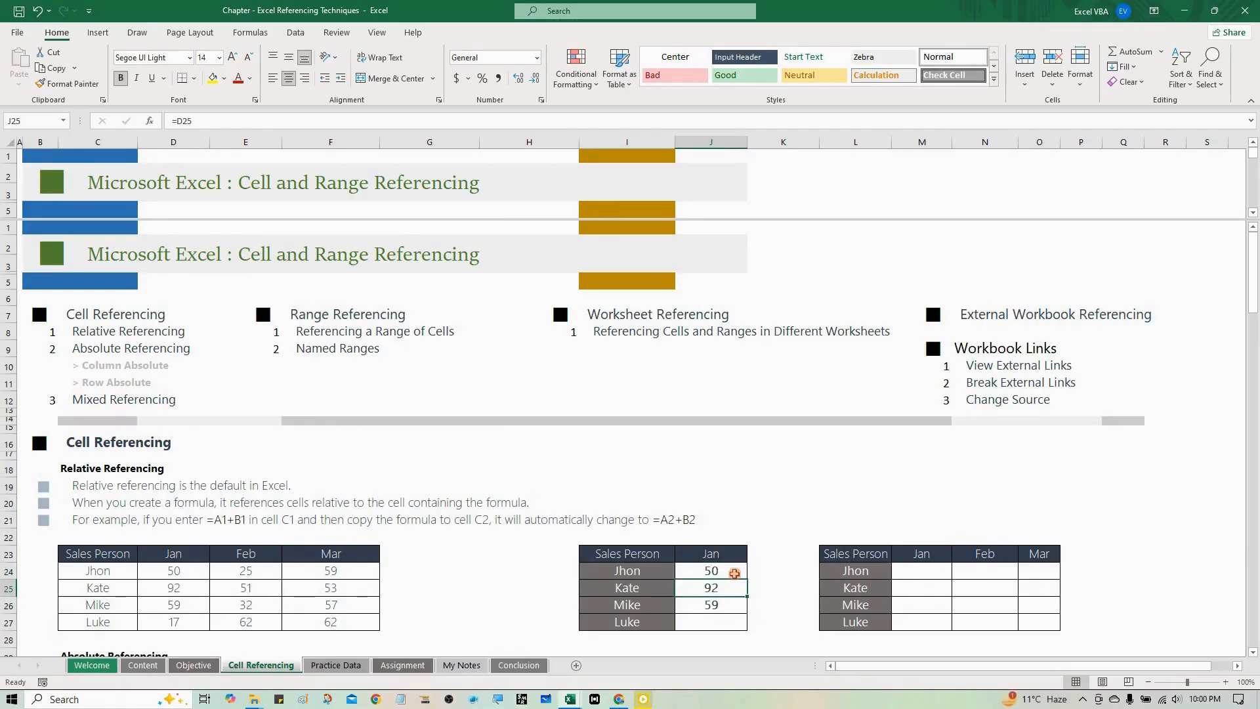
{"action": "key", "text": "Down"}
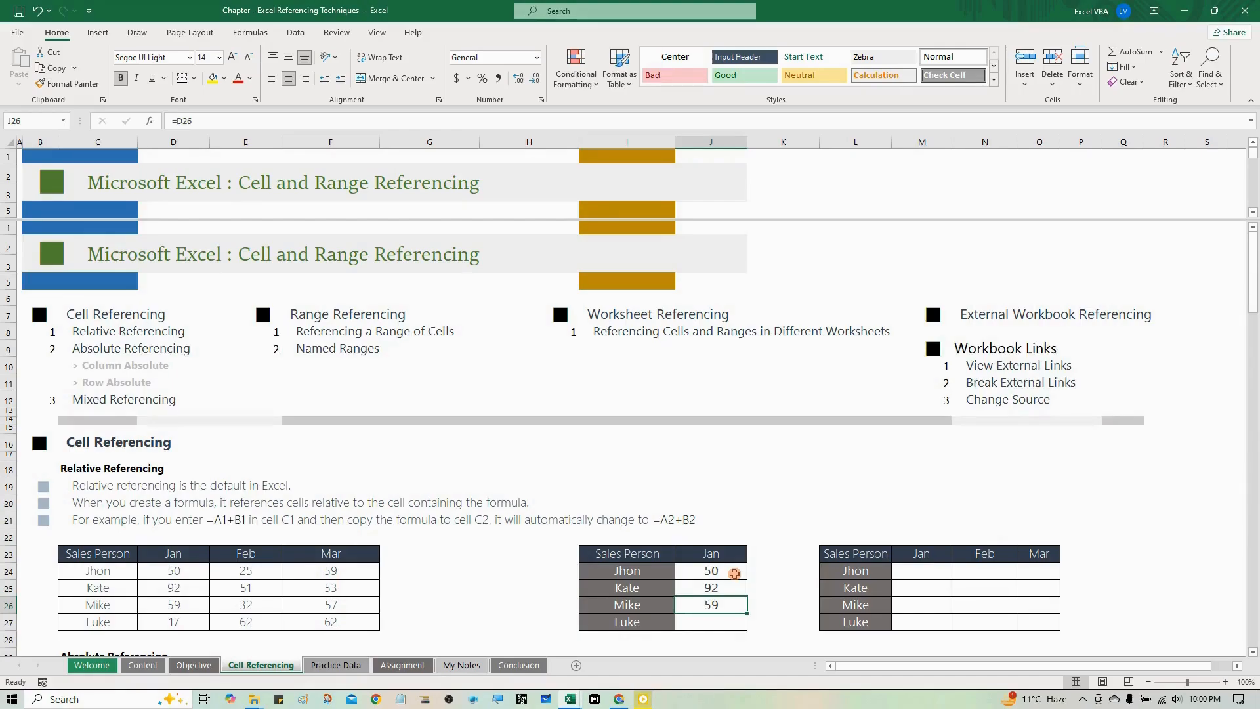
- Clear the copied formulas from J25:J26 of the January table
{"action": "key", "text": "Down"}
{"action": "key", "text": "Up"}
{"action": "key", "text": "Up"}
{"action": "key", "text": "shift+Down"}
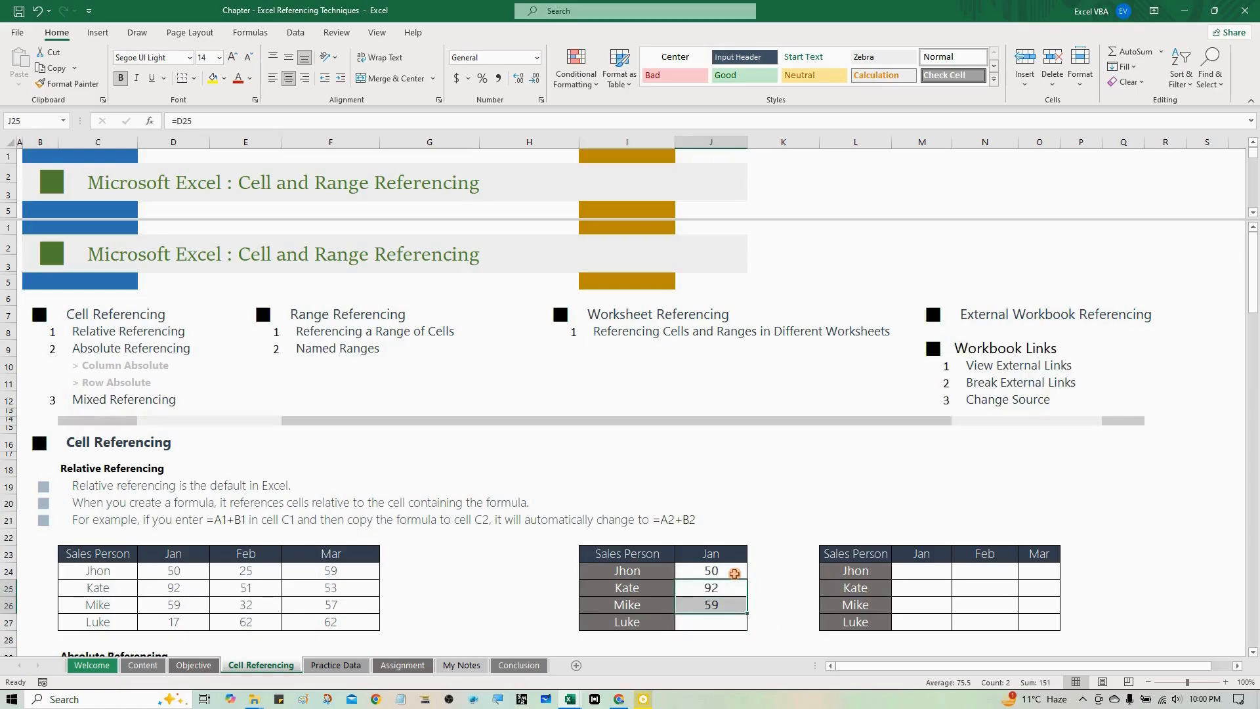
{"action": "key", "text": "Delete"}
- Copy the formula in J24 and paste it into the range J25:J27 in one go
{"action": "key", "text": "Up"}
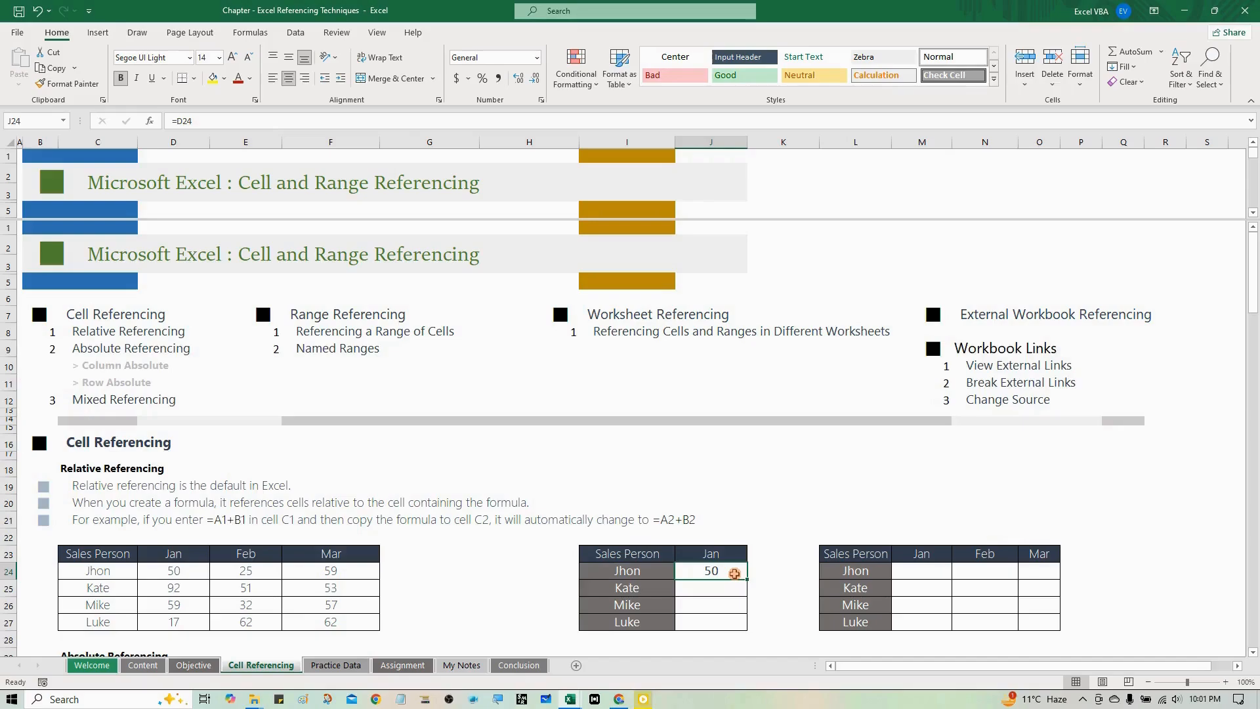
{"action": "key", "text": "ctrl+c"}
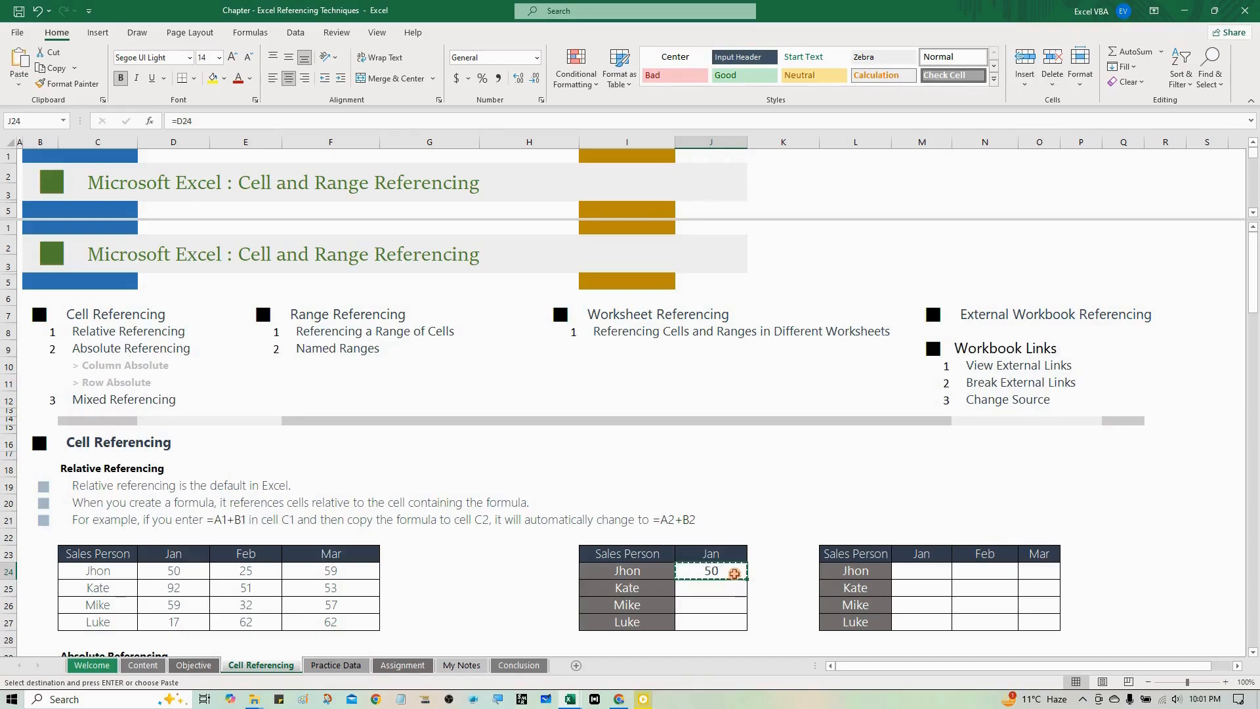
{"action": "key", "text": "Left"}
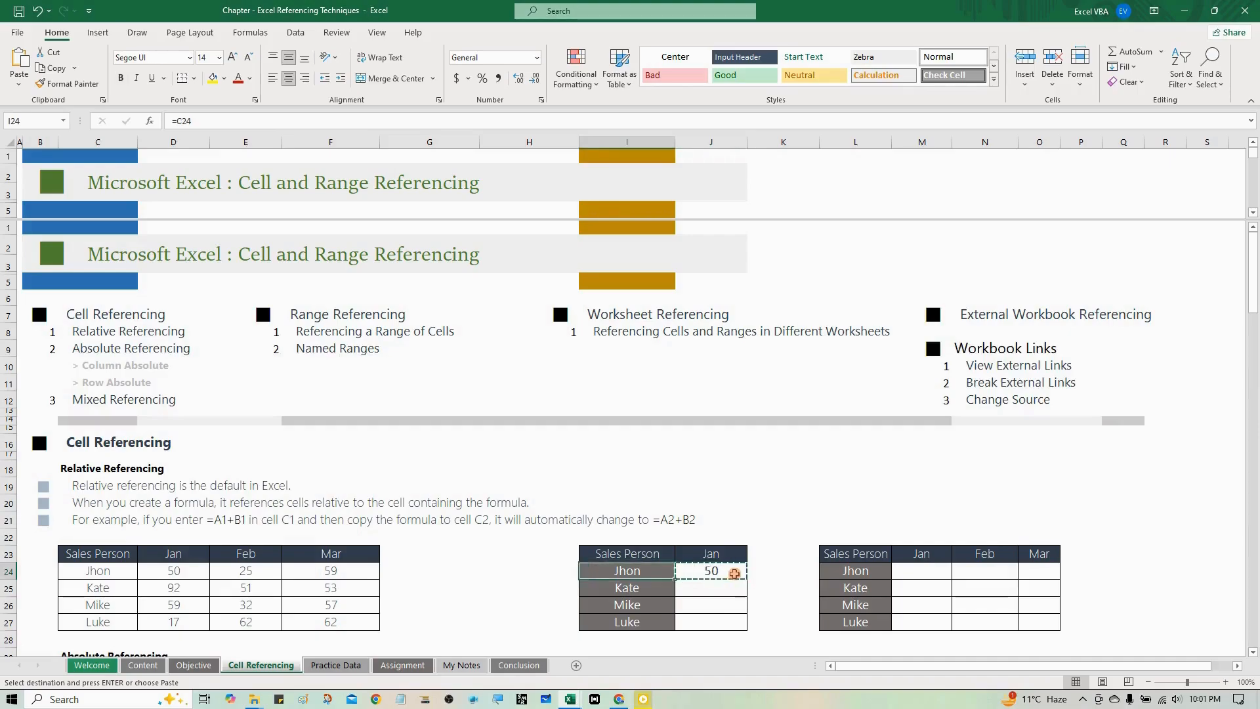
{"action": "key", "text": "Down"}
{"action": "key", "text": "Down"}
{"action": "key", "text": "Down"}
{"action": "key", "text": "Right"}
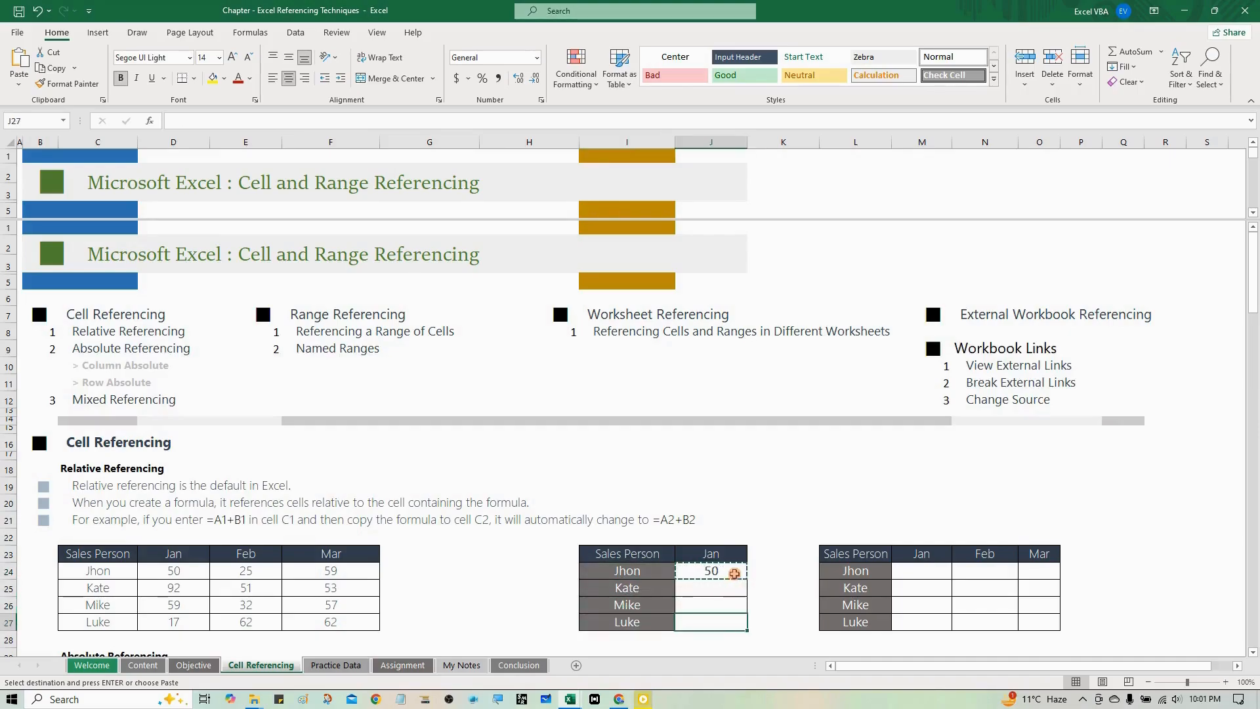
{"action": "key", "text": "shift+Up"}
{"action": "key", "text": "shift+Up"}
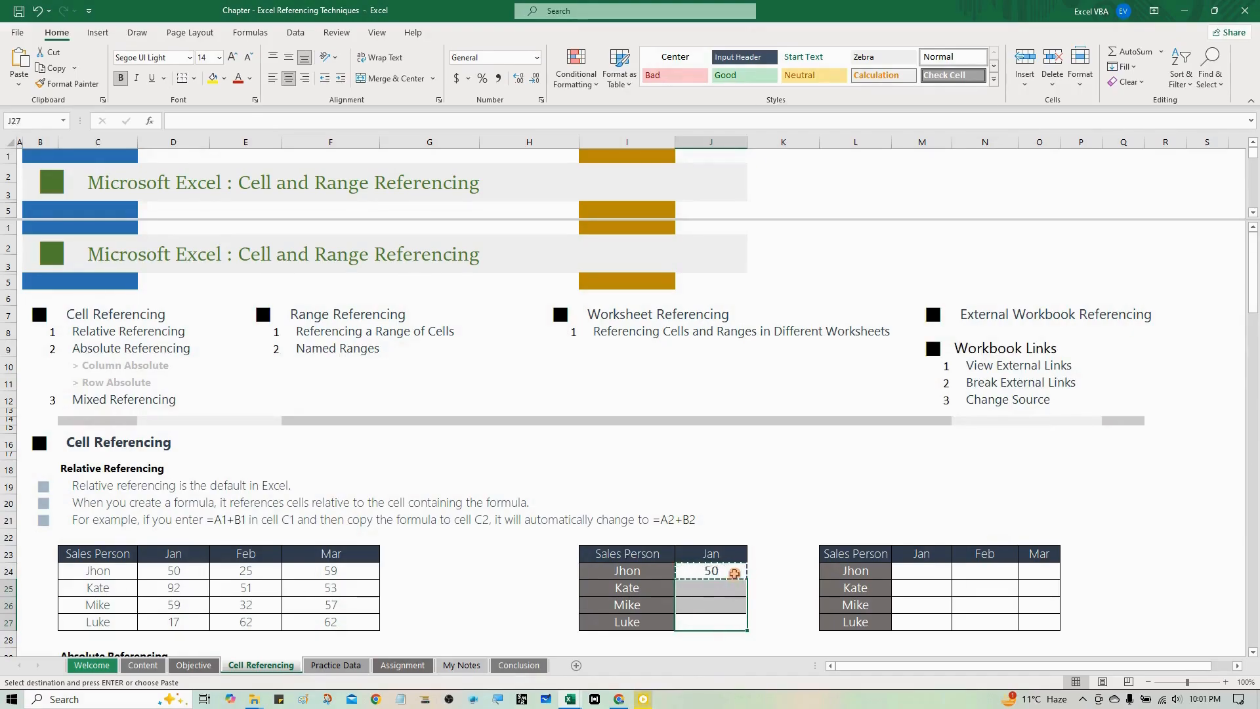
{"action": "key", "text": "ctrl+v"}
{"action": "key", "text": "Escape"}
- Examine the formulas in J25:J27 to see how the relative reference shifts in each row
{"action": "key", "text": "Down"}
{"action": "key", "text": "Up"}
{"action": "key", "text": "Up"}
{"action": "key", "text": "Up"}
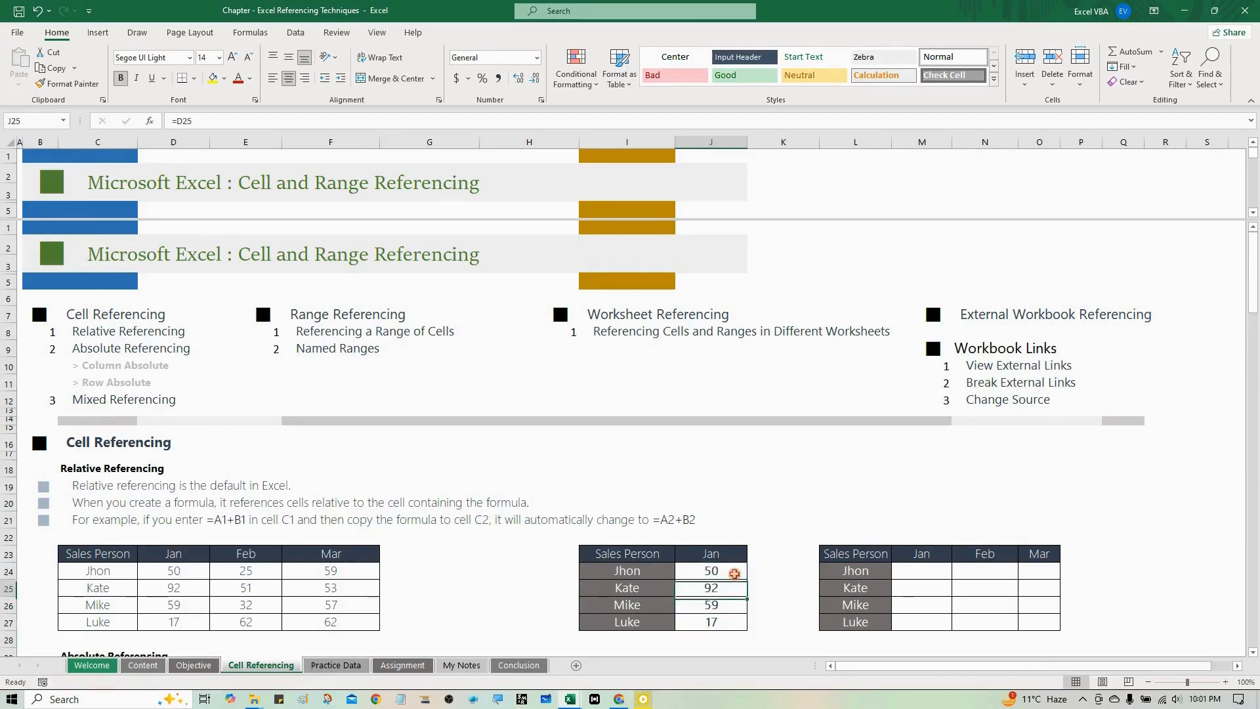
{"action": "key", "text": "Down"}
{"action": "key", "text": "Down"}
{"action": "key", "text": "Up"}
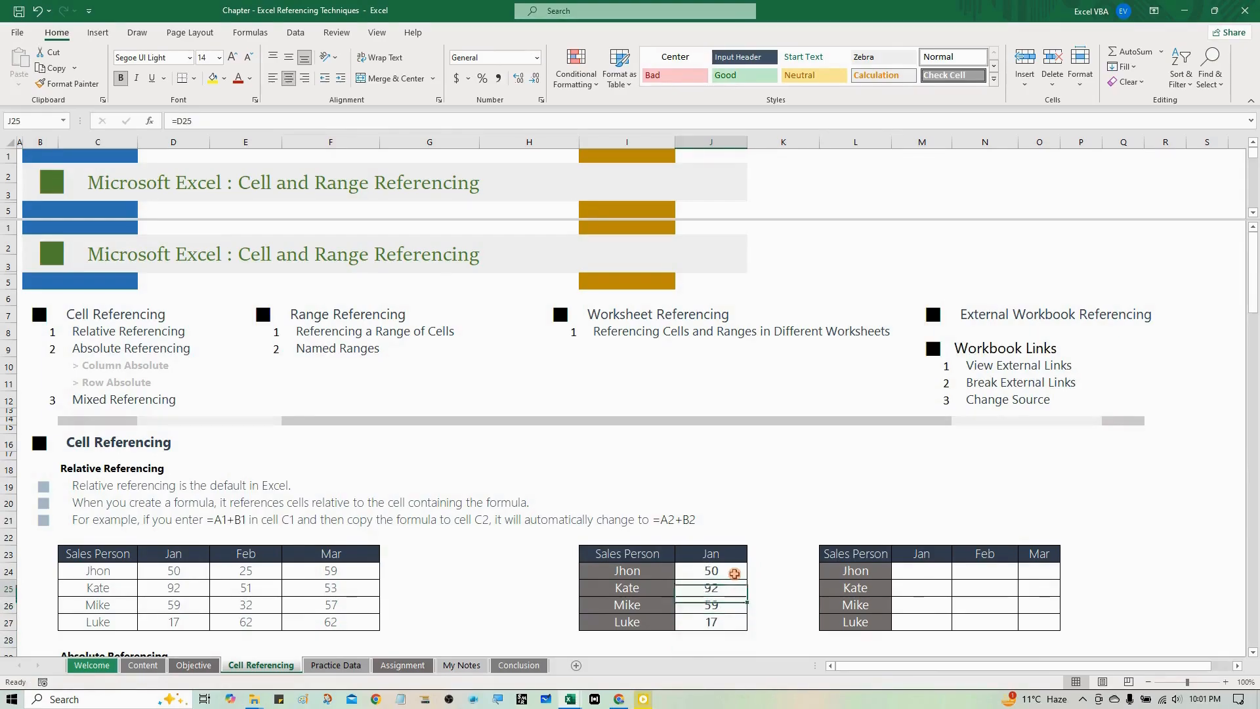
{"action": "key", "text": "Up"}
{"action": "key", "text": "Down"}
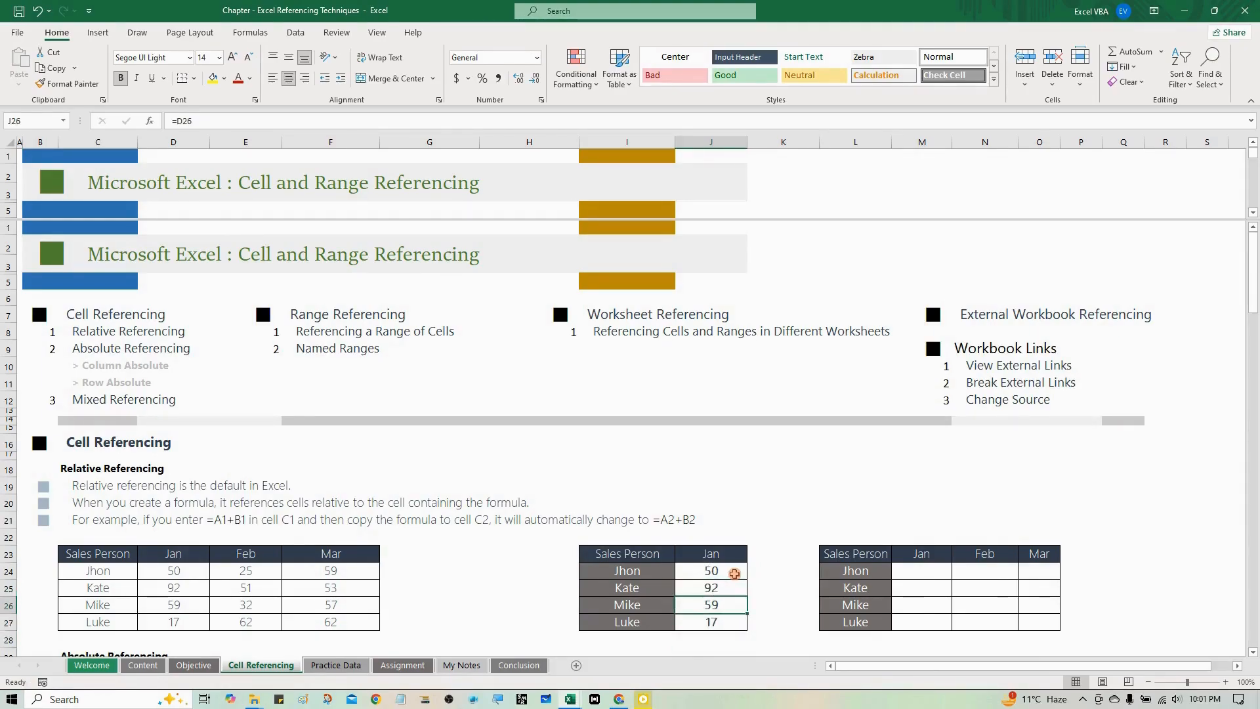
{"action": "key", "text": "Down"}
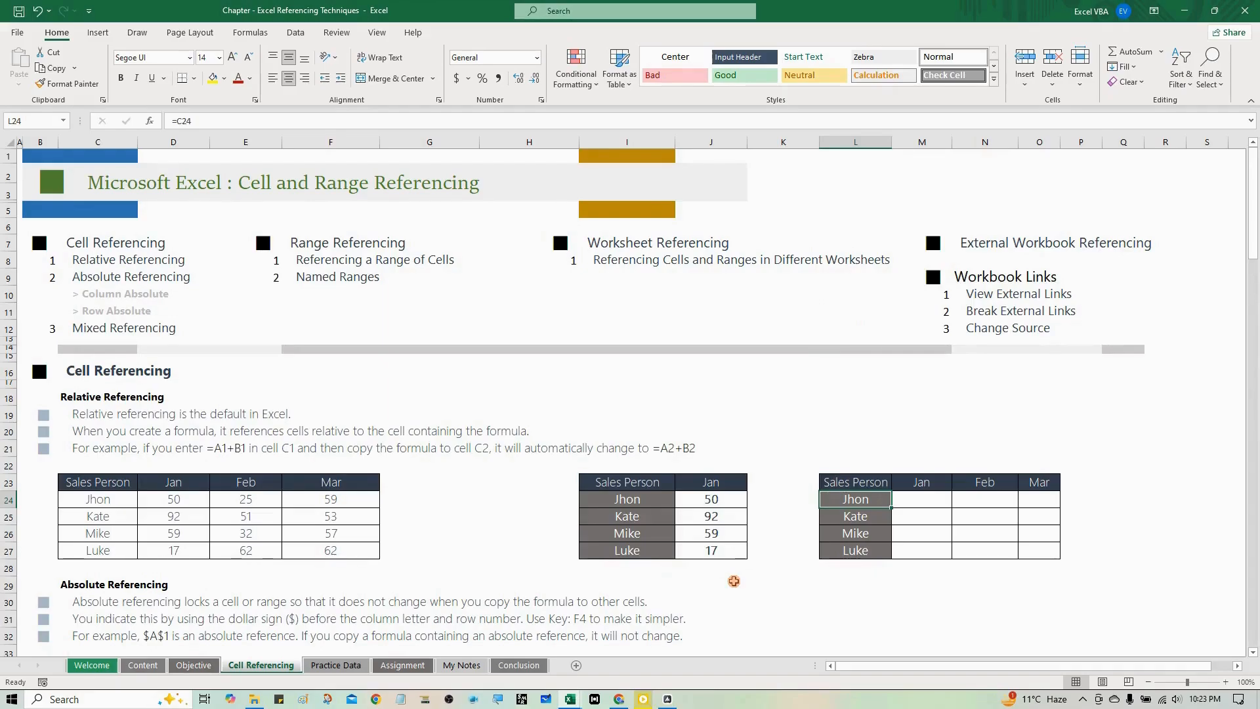
- Examine the empty three-month table in L23:O27 and its source sales table in C23:F27
{"action": "key", "text": "Up"}
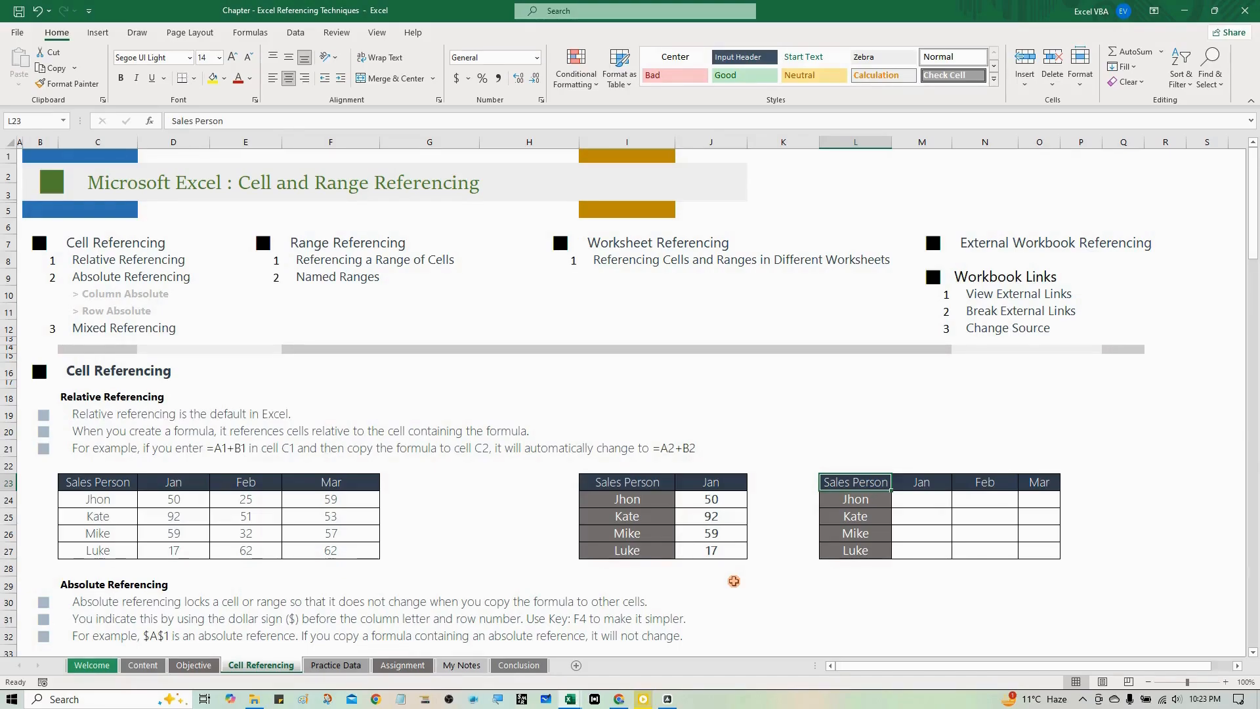
{"action": "key", "text": "ctrl+v"}
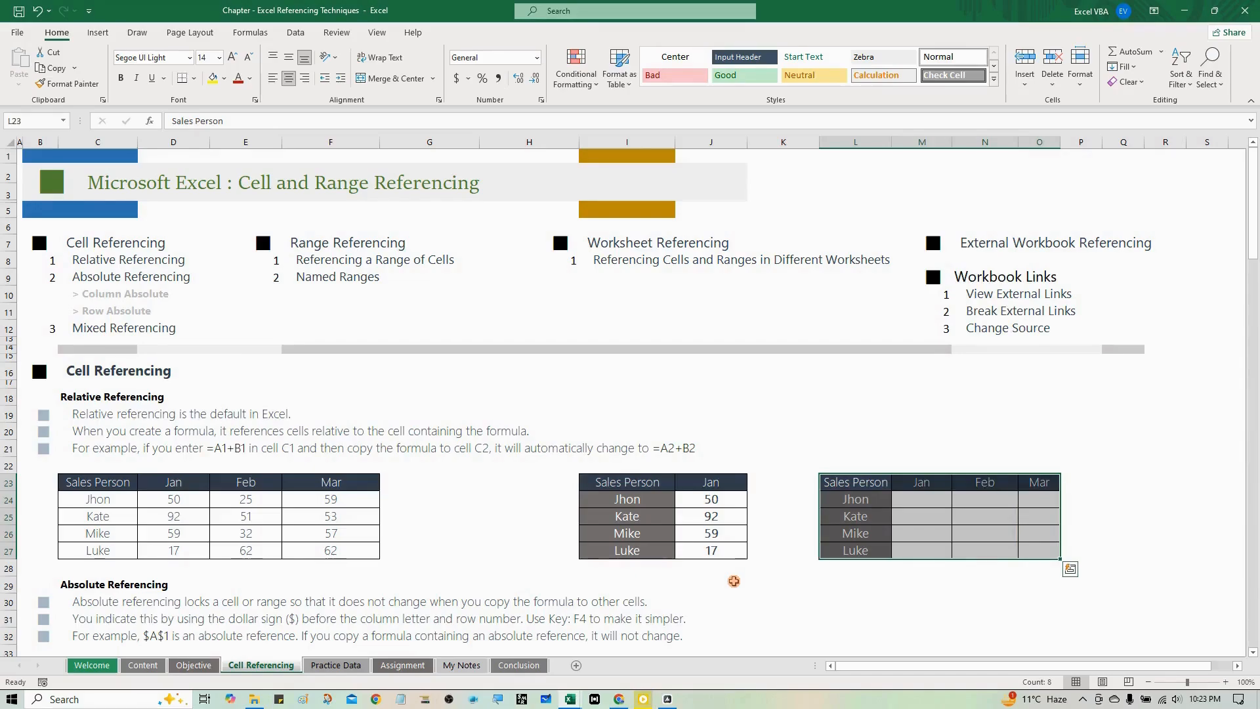
{"action": "key", "text": "Down"}
{"action": "key", "text": "Right"}
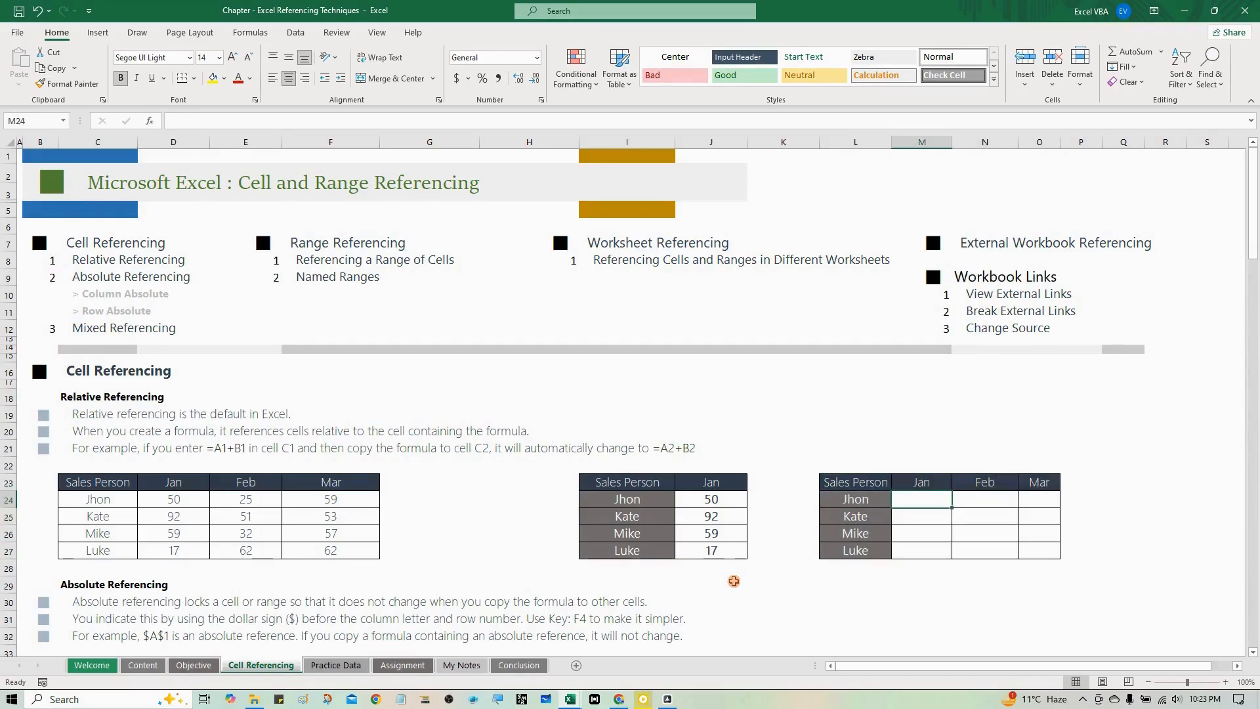
{"action": "key", "text": "Right"}
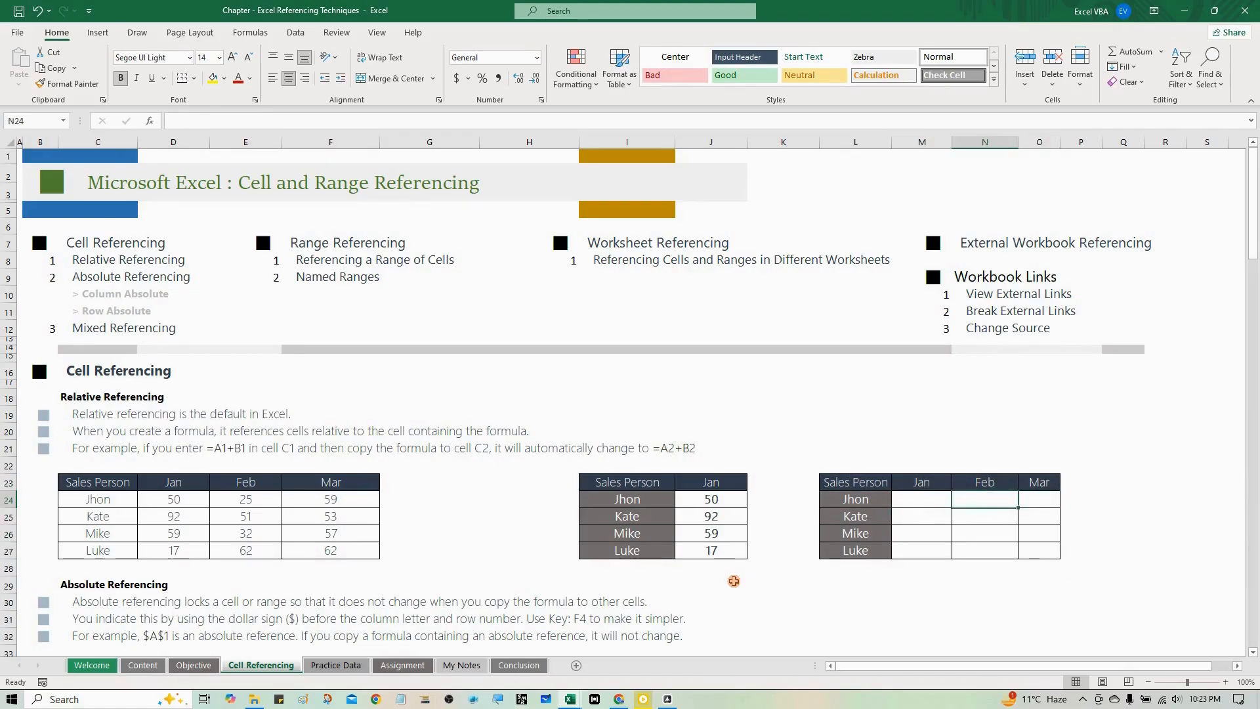
{"action": "key", "text": "Left"}
{"action": "key", "text": "ctrl+Left"}
{"action": "key", "text": "ctrl+Left"}
{"action": "key", "text": "ctrl+Left"}
{"action": "key", "text": "ctrl+Left"}
{"action": "key", "text": "ctrl+Left"}
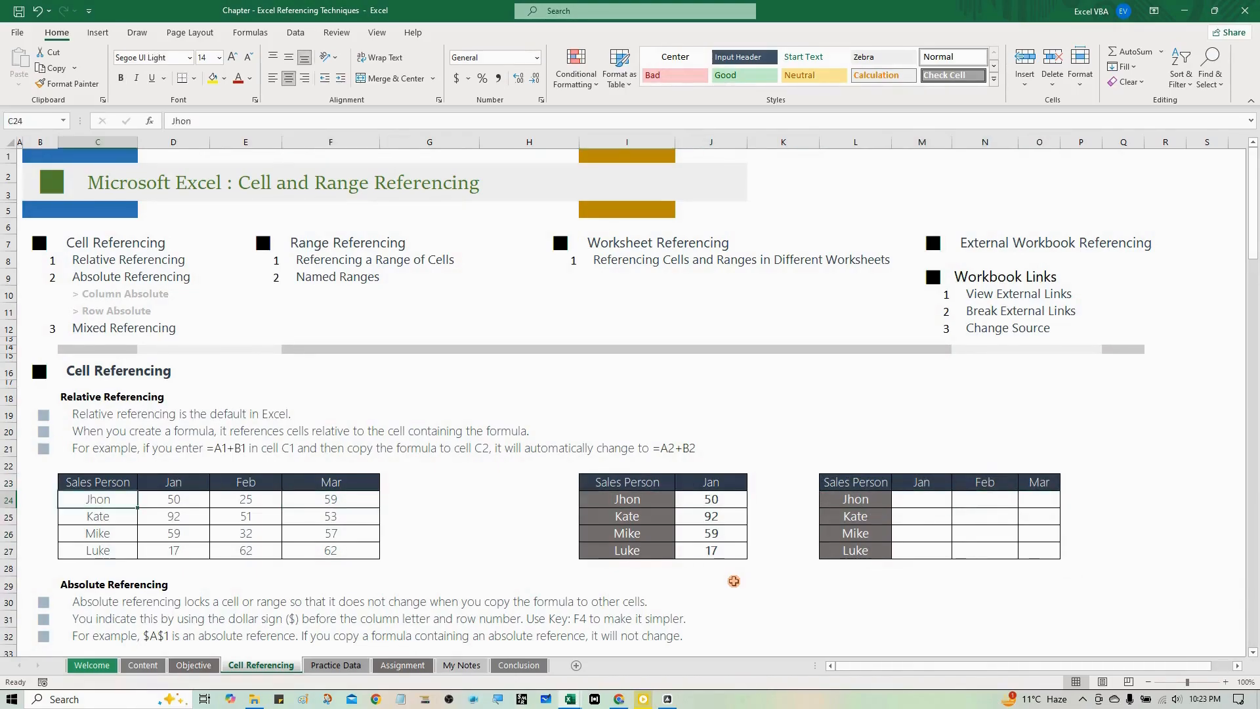
{"action": "key", "text": "Up"}
{"action": "key", "text": "ctrl+a"}
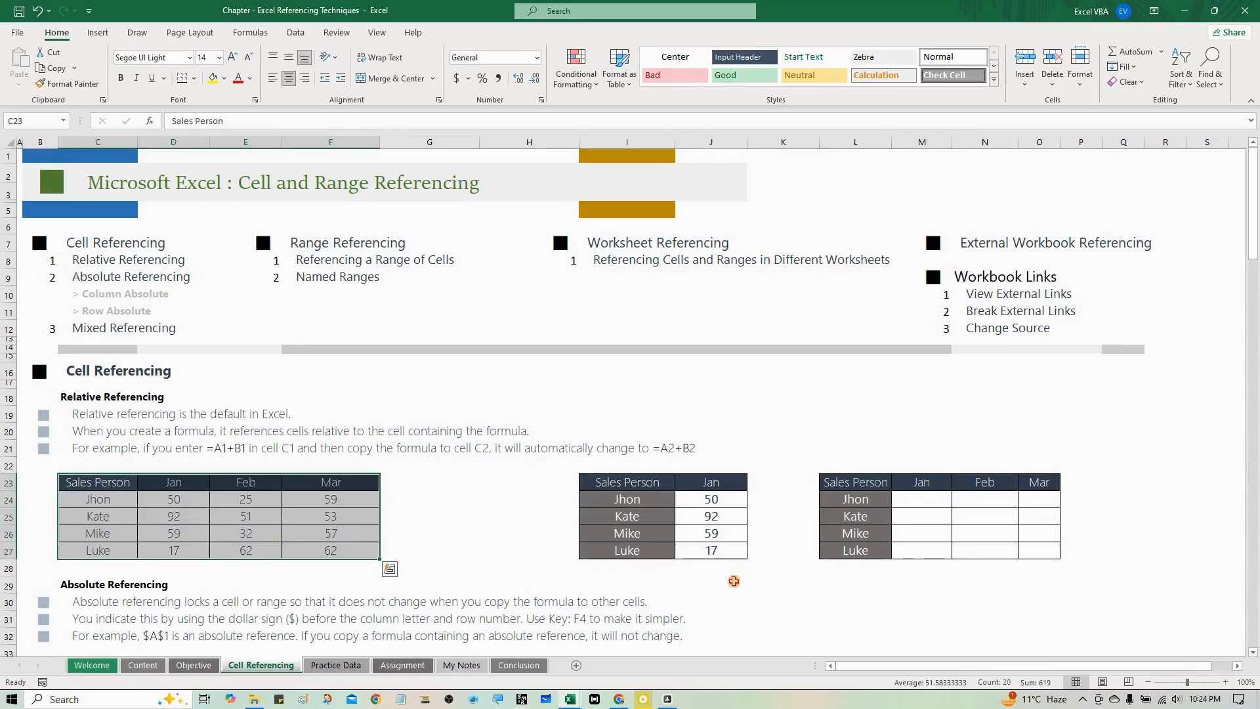
- Enter the relative reference =D24 in cell M24 of the three-month table, keeping M24 selected
{"action": "key", "text": "Down"}
{"action": "key", "text": "Right"}
{"action": "key", "text": "Right"}
{"action": "key", "text": "Right"}
{"action": "key", "text": "Right"}
{"action": "key", "text": "Right"}
{"action": "key", "text": "Right"}
{"action": "key", "text": "Right"}
{"action": "key", "text": "Right"}
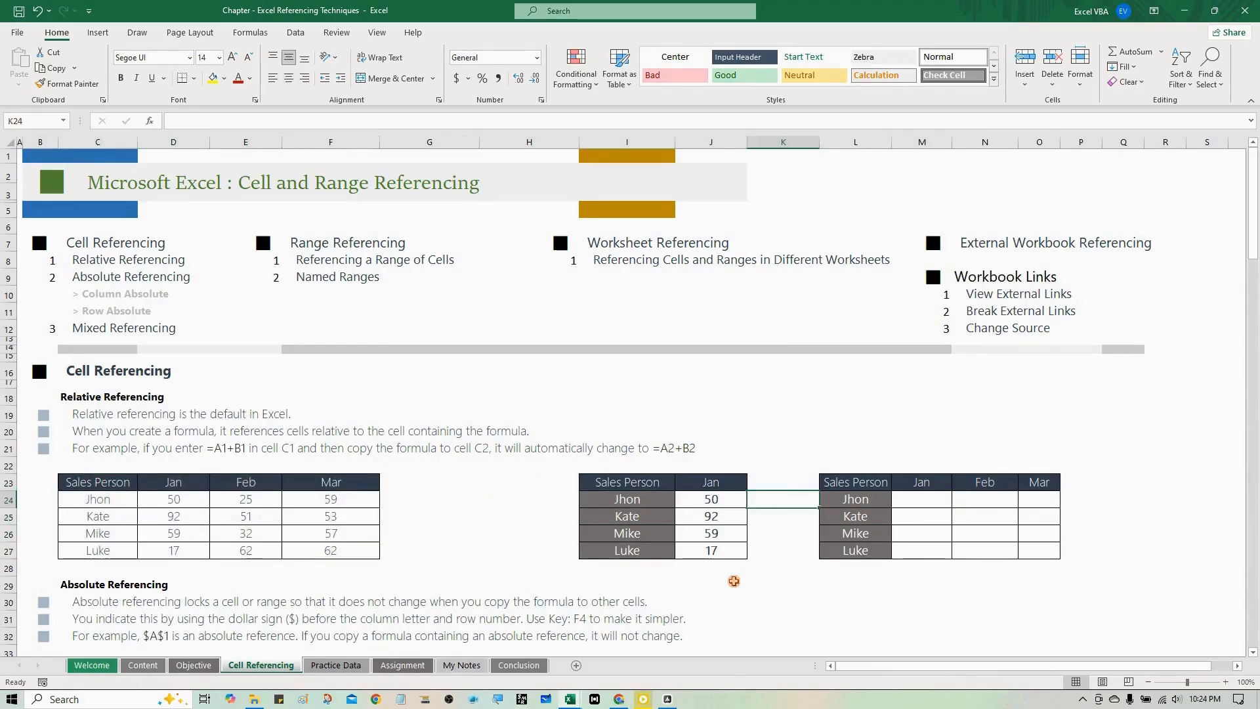
{"action": "key", "text": "Right"}
{"action": "key", "text": "Right"}
{"action": "type", "text": "="}
{"action": "key", "text": "Left"}
{"action": "key", "text": "Left"}
{"action": "key", "text": "Left"}
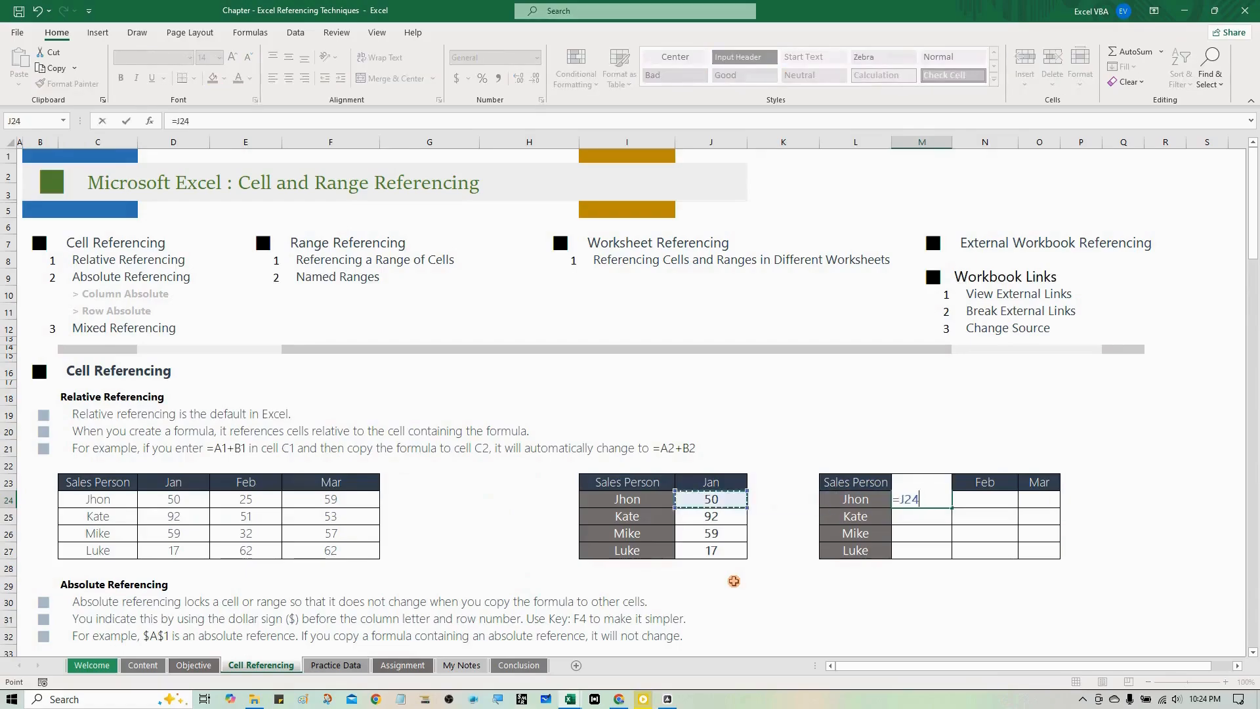
{"action": "key", "text": "Left"}
{"action": "key", "text": "Left"}
{"action": "key", "text": "Left"}
{"action": "key", "text": "Left"}
{"action": "key", "text": "Left"}
{"action": "key", "text": "Left"}
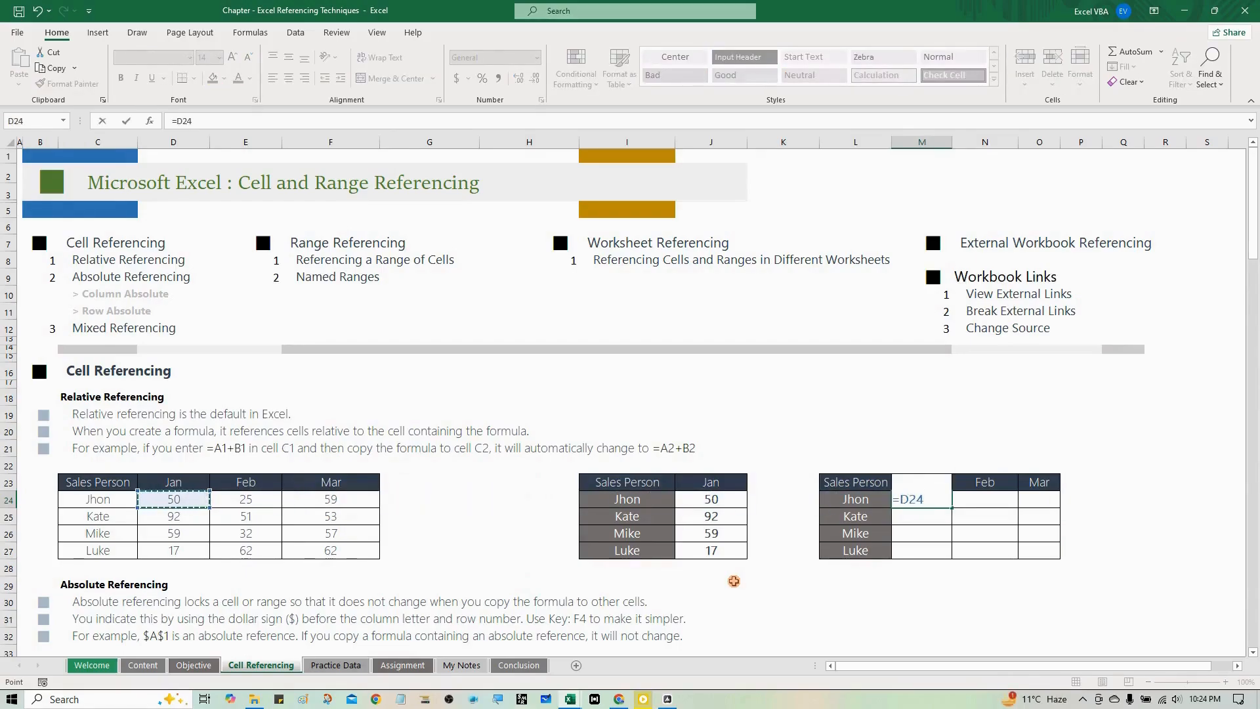
{"action": "key", "text": "ctrl+Return"}
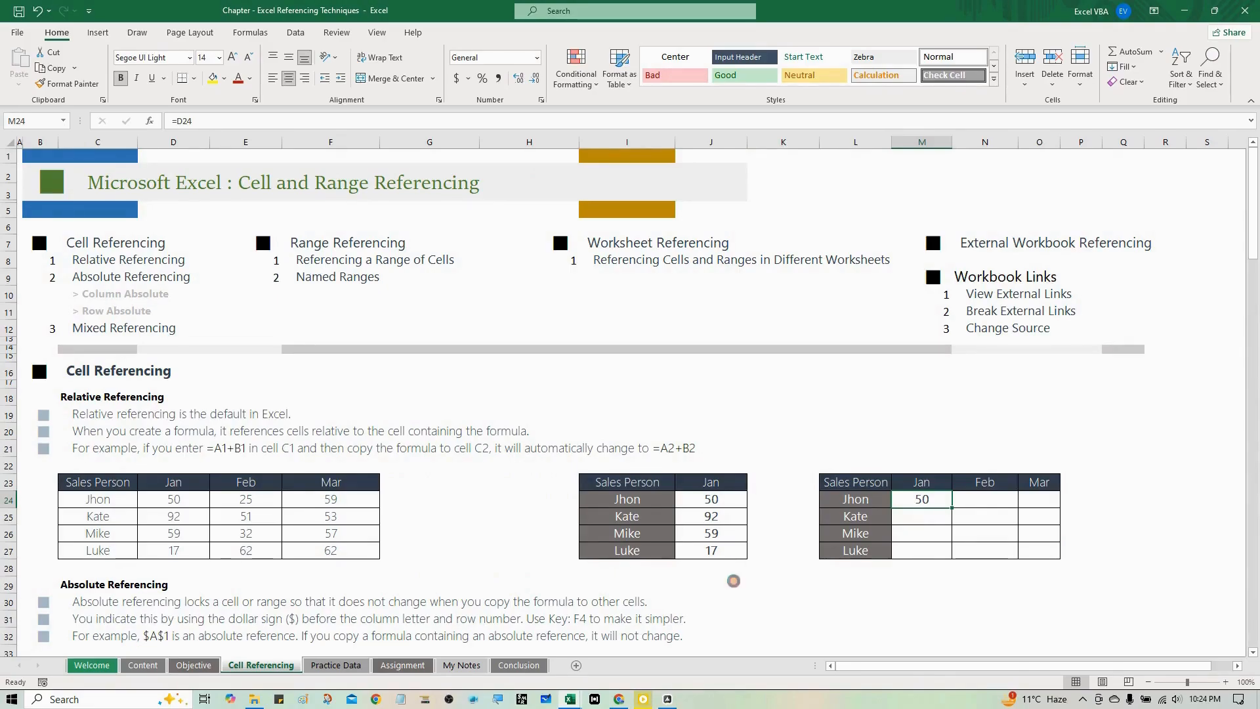
- Copy M24's formula into the February cell N24 and compare the references in both cells
{"action": "key", "text": "ctrl+c"}
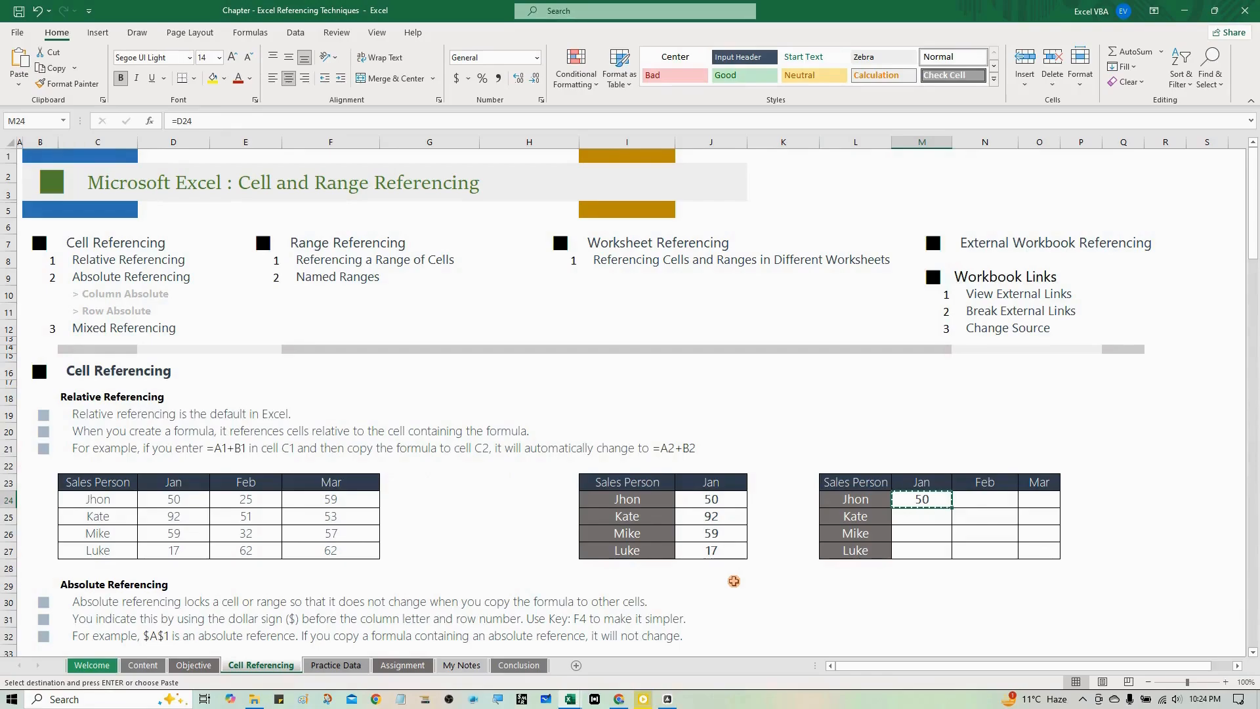
{"action": "key", "text": "Right"}
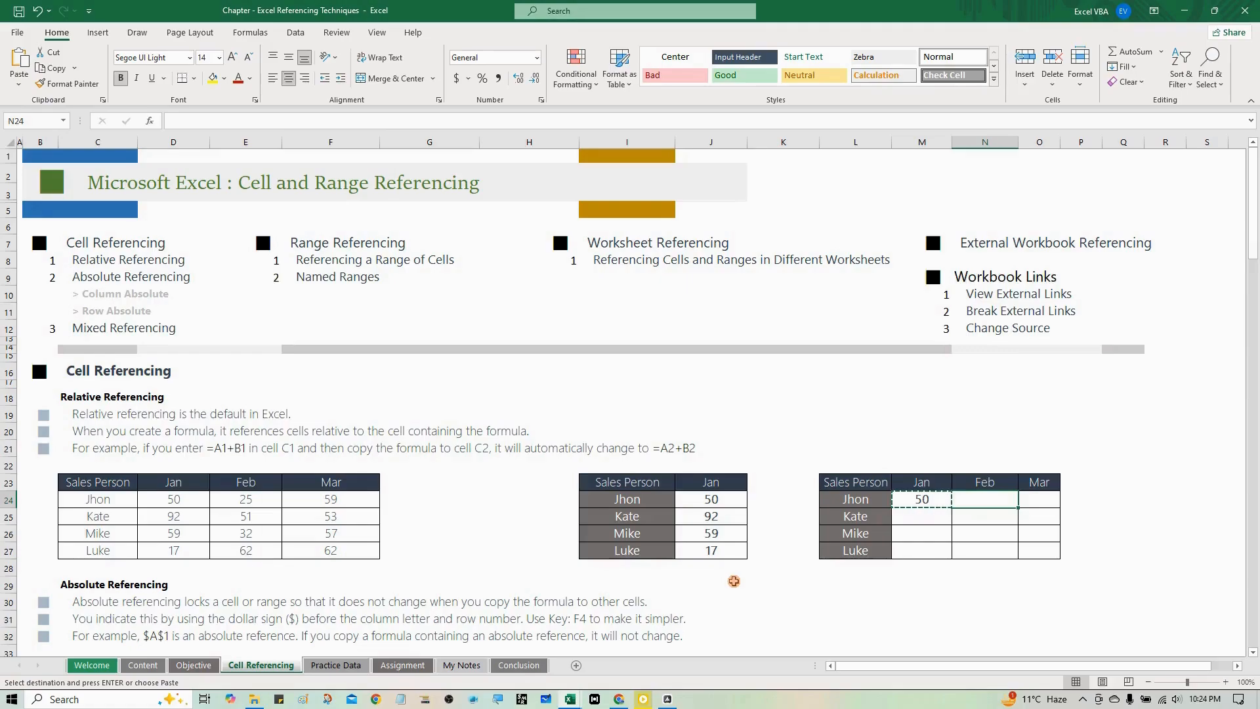
{"action": "key", "text": "ctrl+v"}
{"action": "key", "text": "Escape"}
{"action": "key", "text": "Left"}
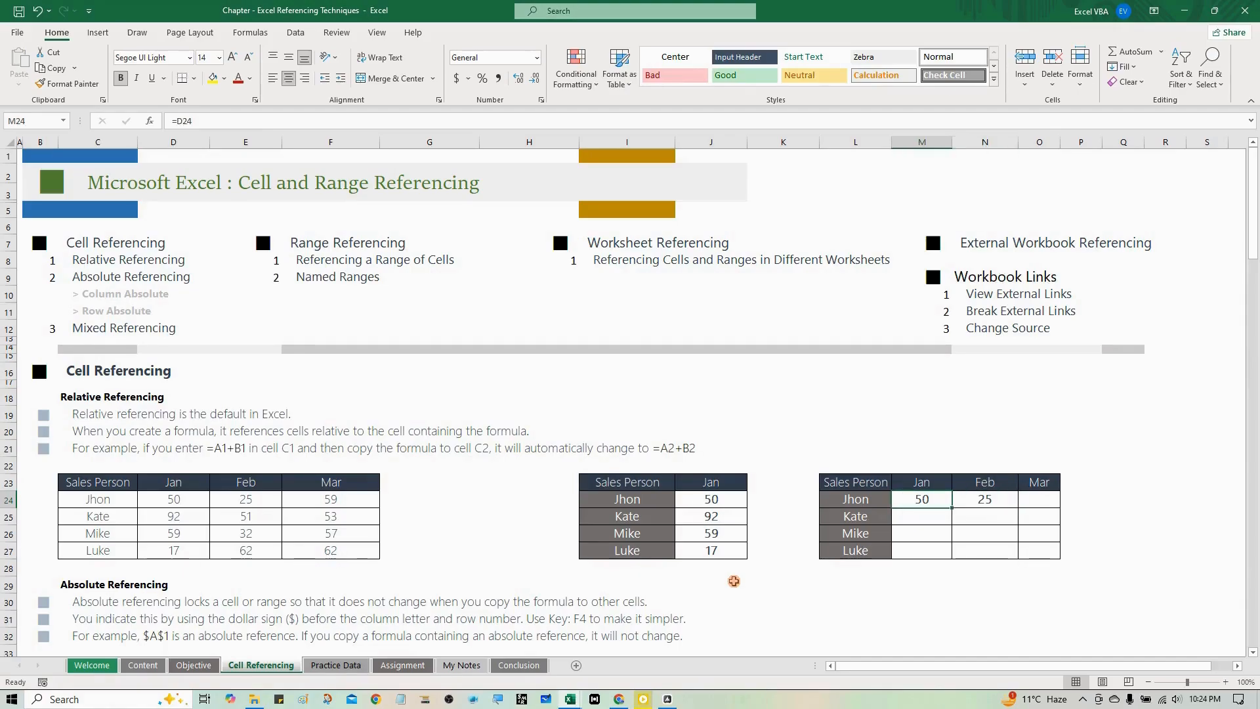
{"action": "key", "text": "Right"}
{"action": "key", "text": "Left"}
{"action": "key", "text": "Right"}
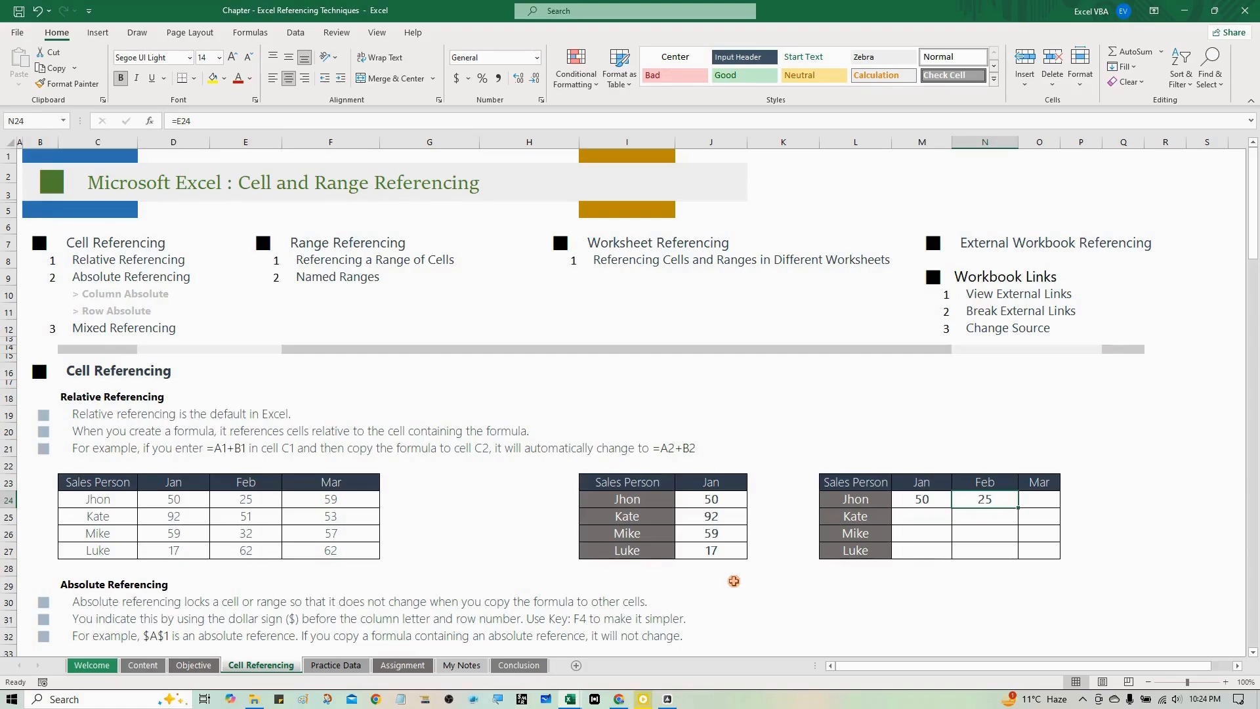
- Inspect the reference in February cell N24 of the three-month table and clear its formula
{"action": "left_click", "coordinate": [185, 121]}
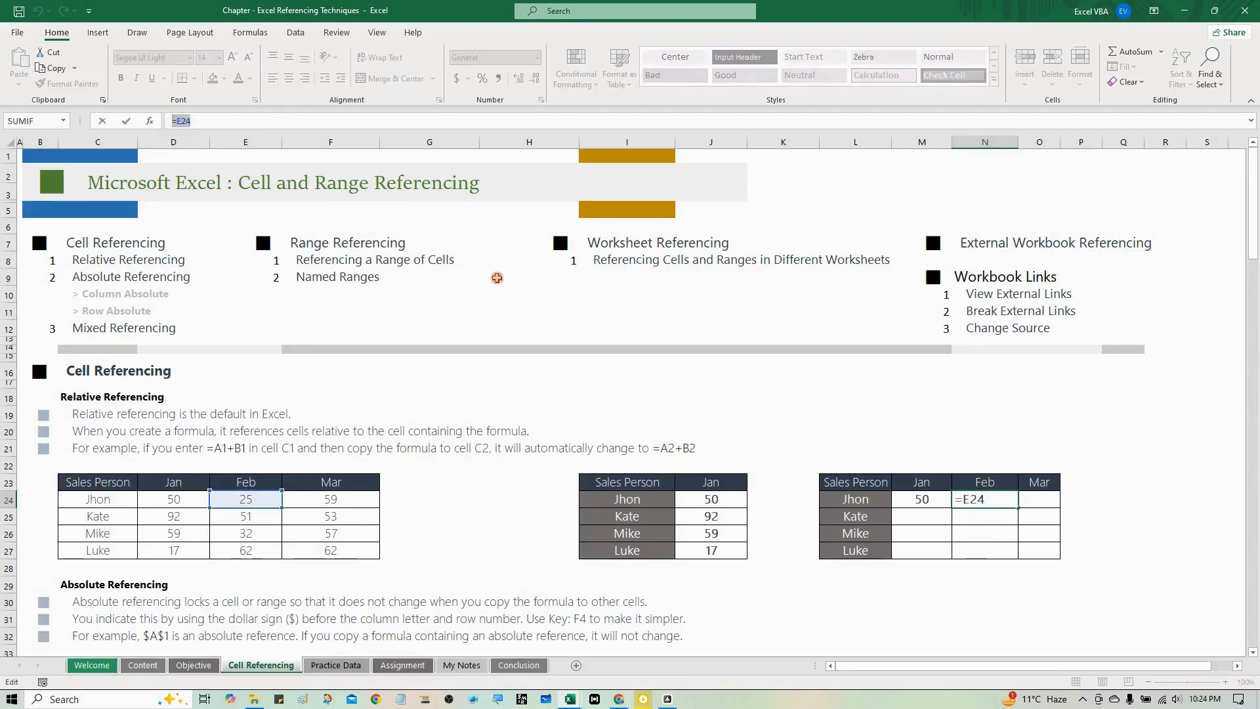
{"action": "key", "text": "Escape"}
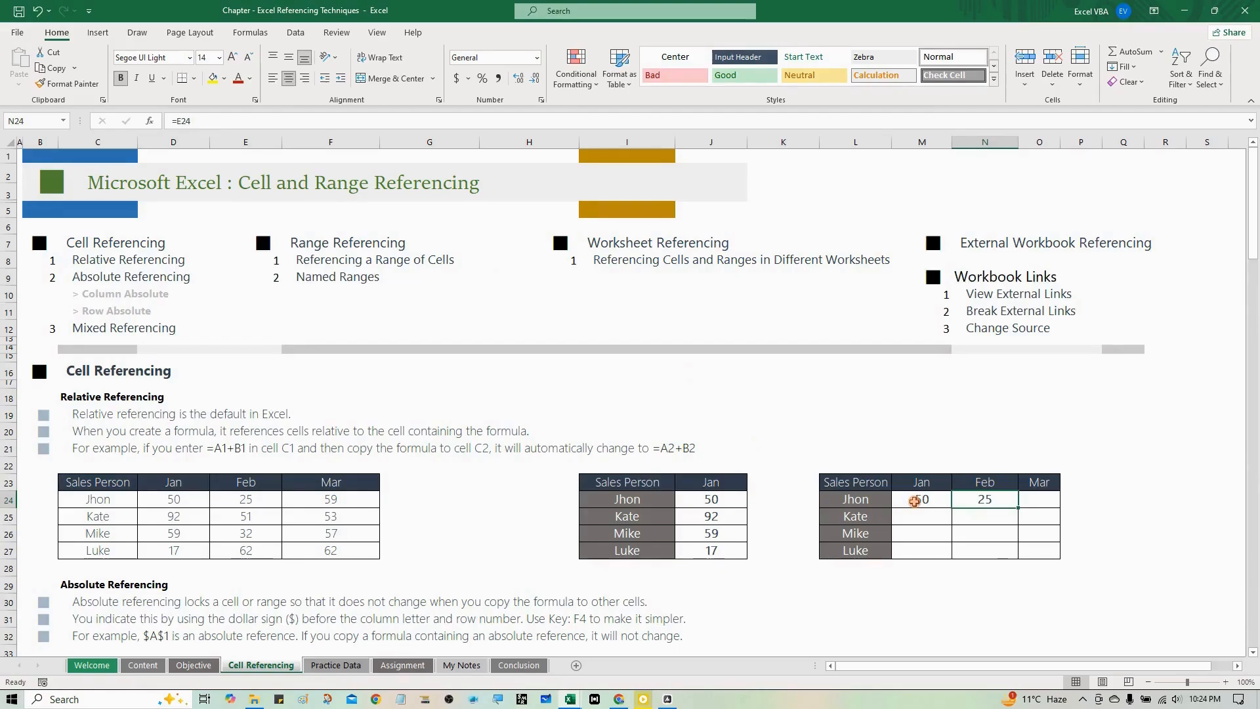
{"action": "key", "text": "Delete"}
- Copy M24's relative reference formula into the whole range M24:O27 of the three-month table
{"action": "key", "text": "Left"}
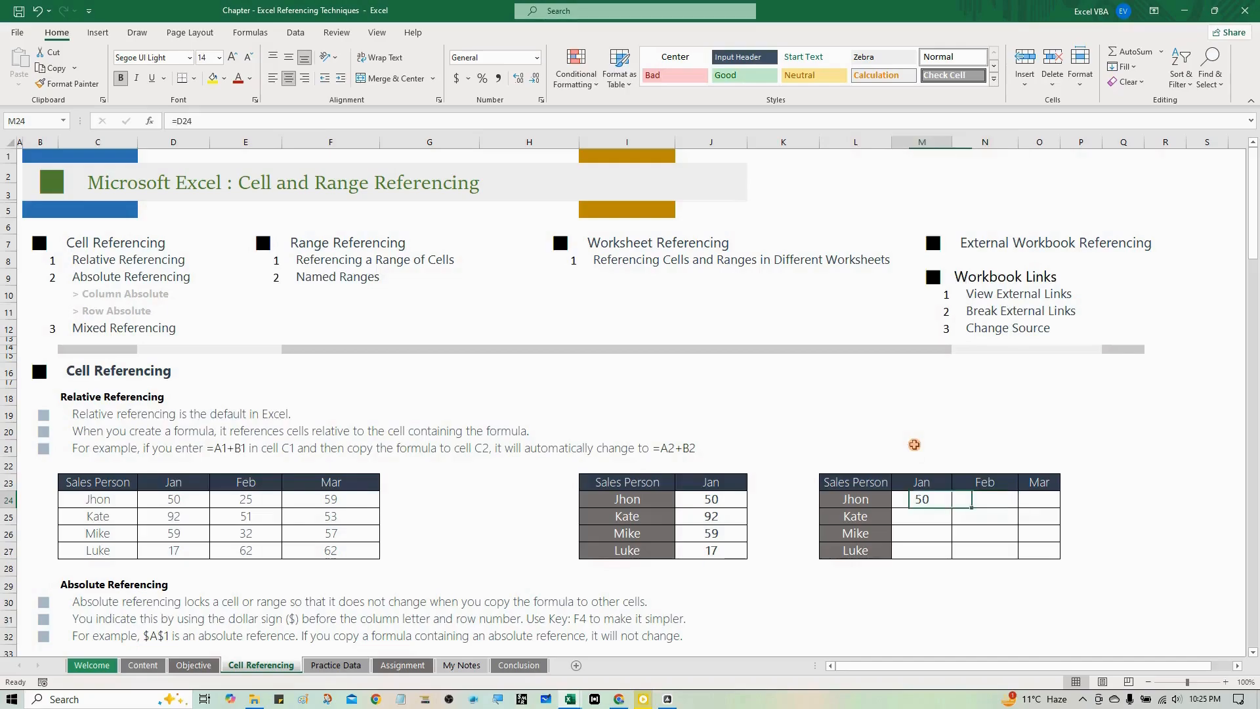
{"action": "key", "text": "ctrl+c"}
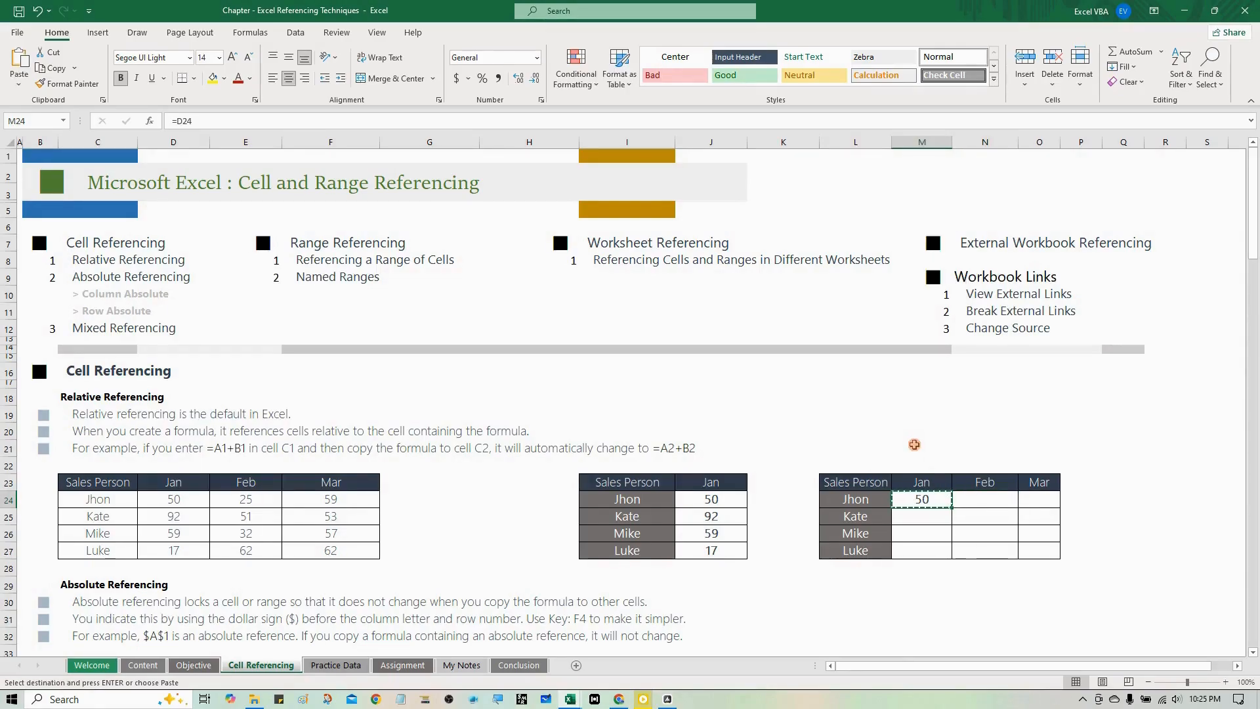
{"action": "key", "text": "shift+Right"}
{"action": "key", "text": "shift+Right"}
{"action": "key", "text": "shift+Down"}
{"action": "key", "text": "shift+Down"}
{"action": "key", "text": "shift+Down"}
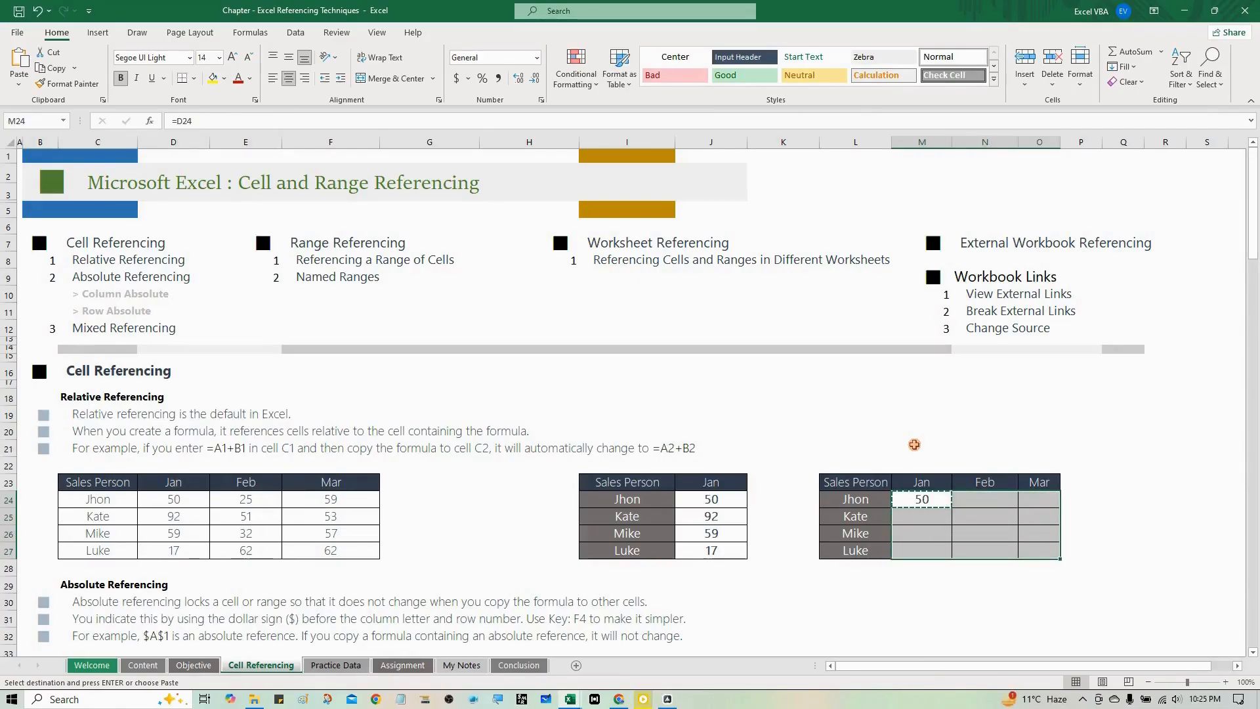
{"action": "key", "text": "ctrl+v"}
- Examine the formulas across rows 24 to 26 of the three-month table to see how the relative references shift by row and column
{"action": "key", "text": "Down"}
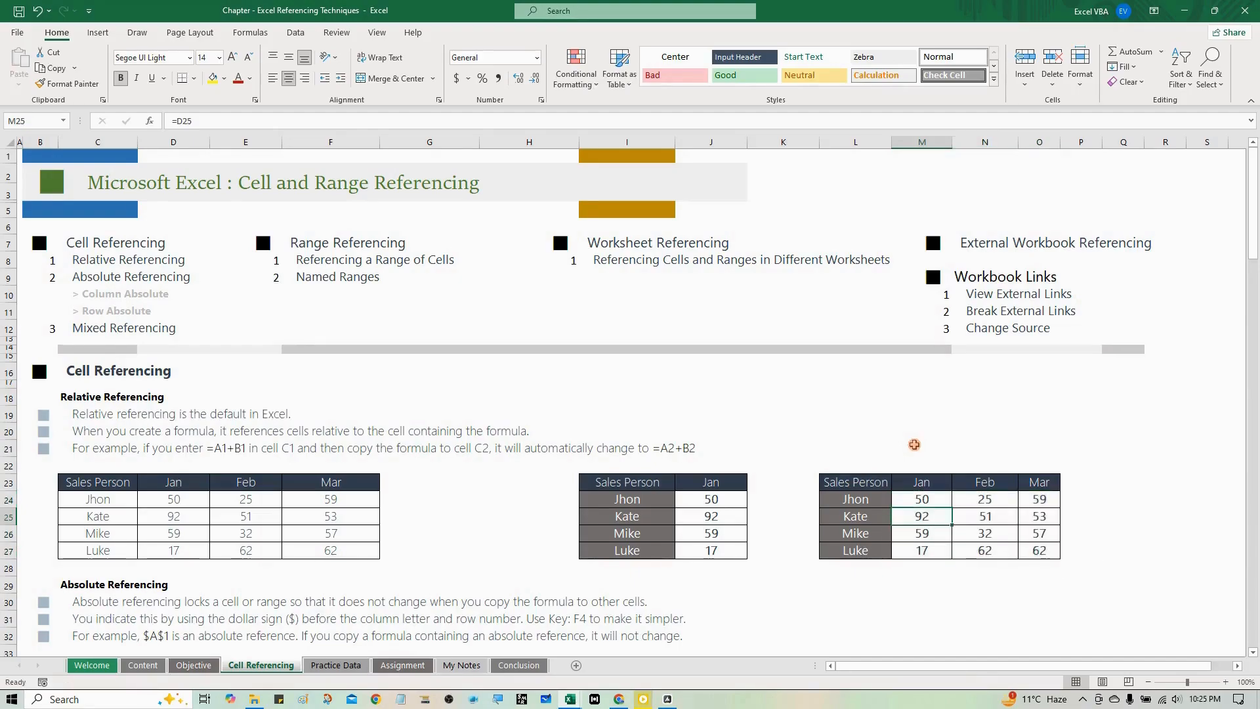
{"action": "key", "text": "Up"}
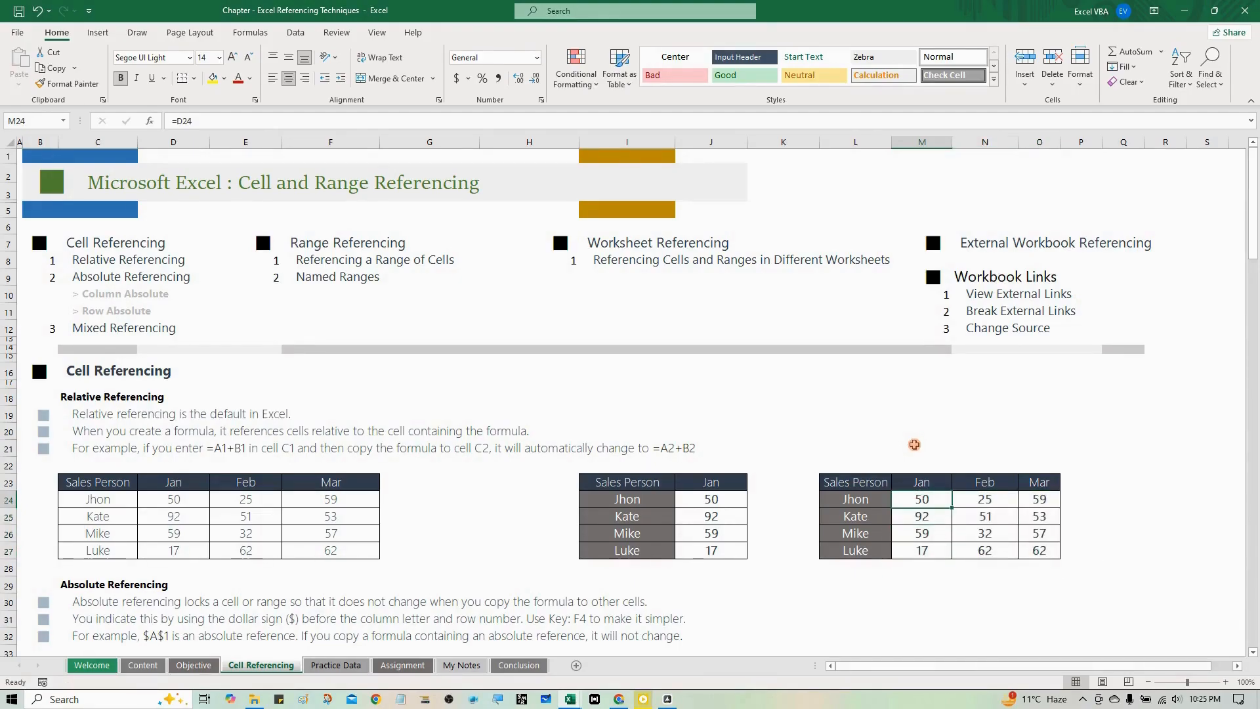
{"action": "key", "text": "Right"}
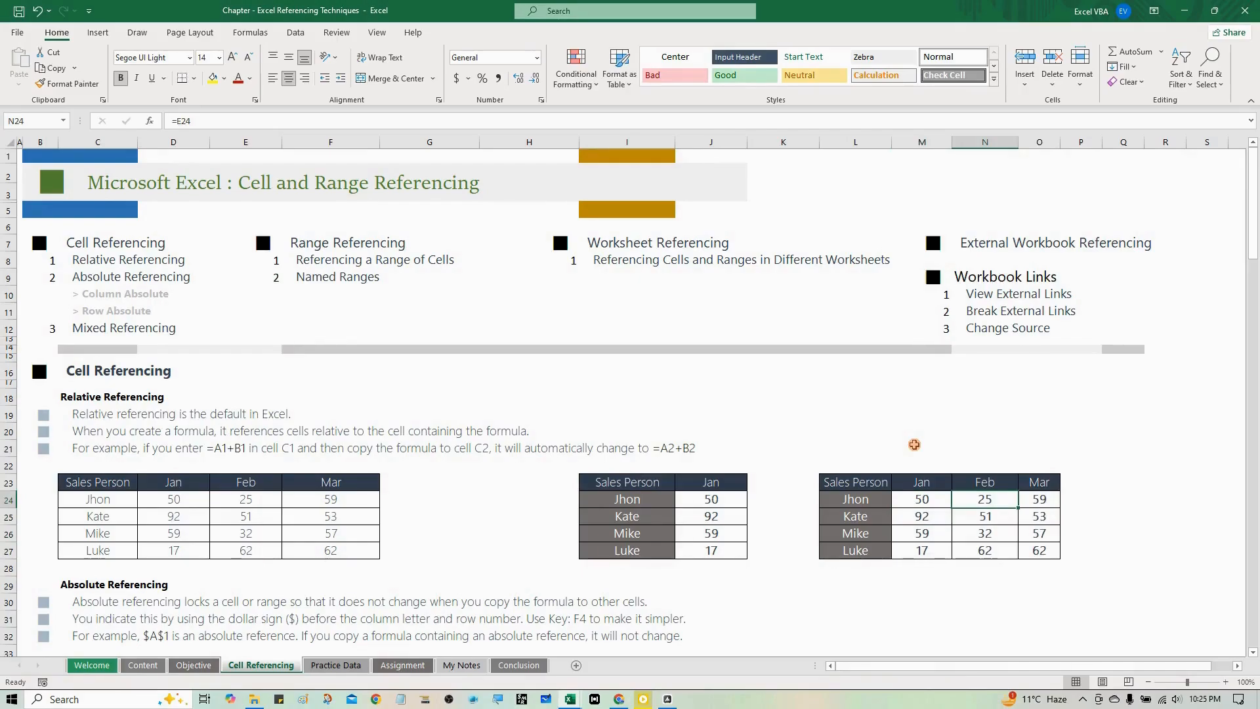
{"action": "key", "text": "Right"}
{"action": "key", "text": "Down"}
{"action": "key", "text": "Left"}
{"action": "key", "text": "Left"}
{"action": "key", "text": "Down"}
{"action": "key", "text": "Right"}
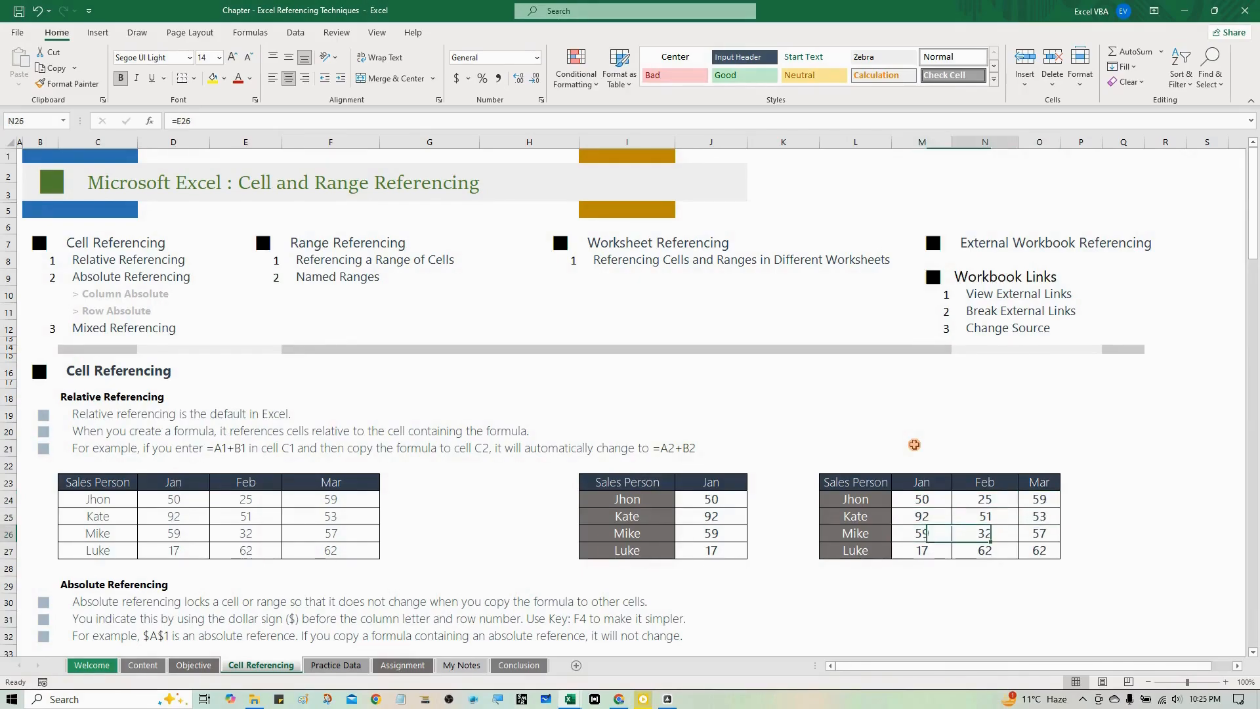